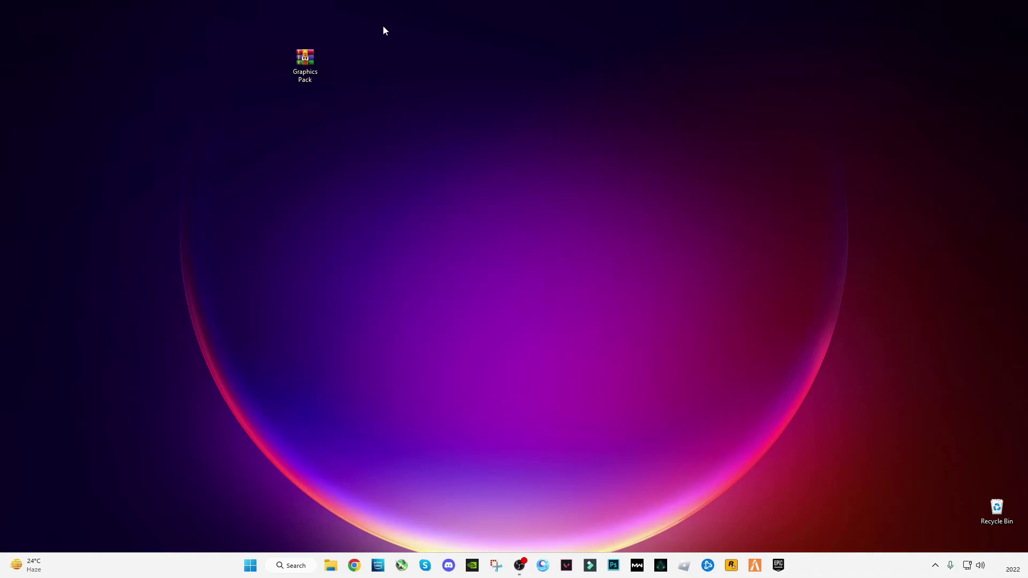
- Select the Graphics Pack archive on the desktop
{"action": "left_click_drag", "start_coordinate": [348, 20], "coordinate": [198, 67]}
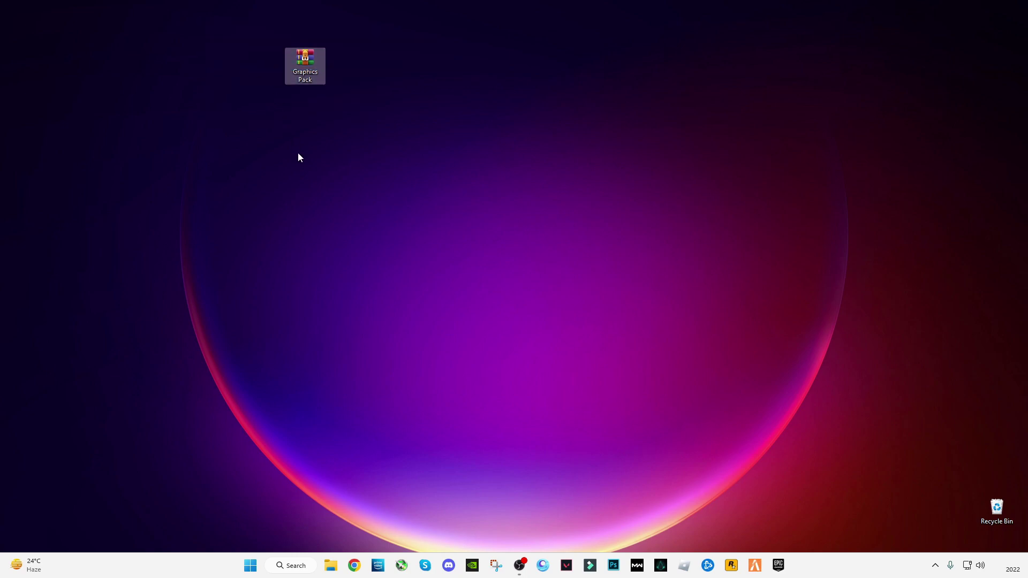
{"action": "left_click", "coordinate": [322, 182]}
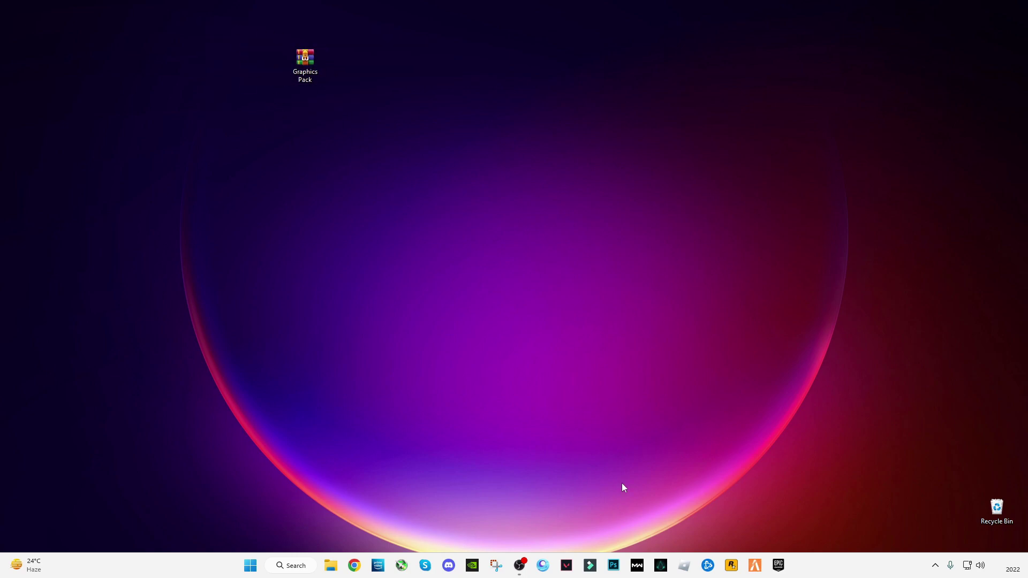
{"action": "left_click", "coordinate": [935, 567]}
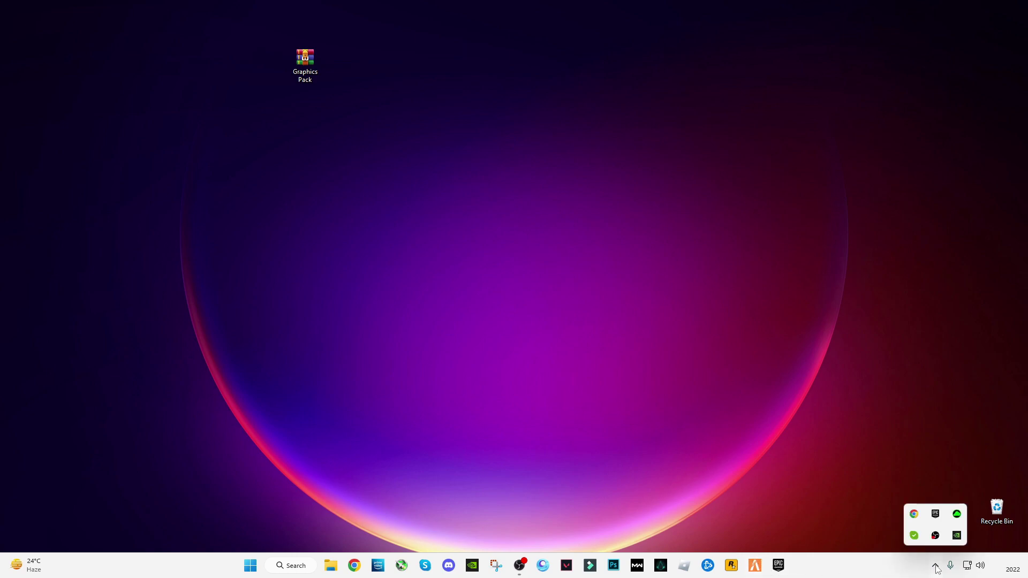
{"action": "left_click", "coordinate": [382, 238]}
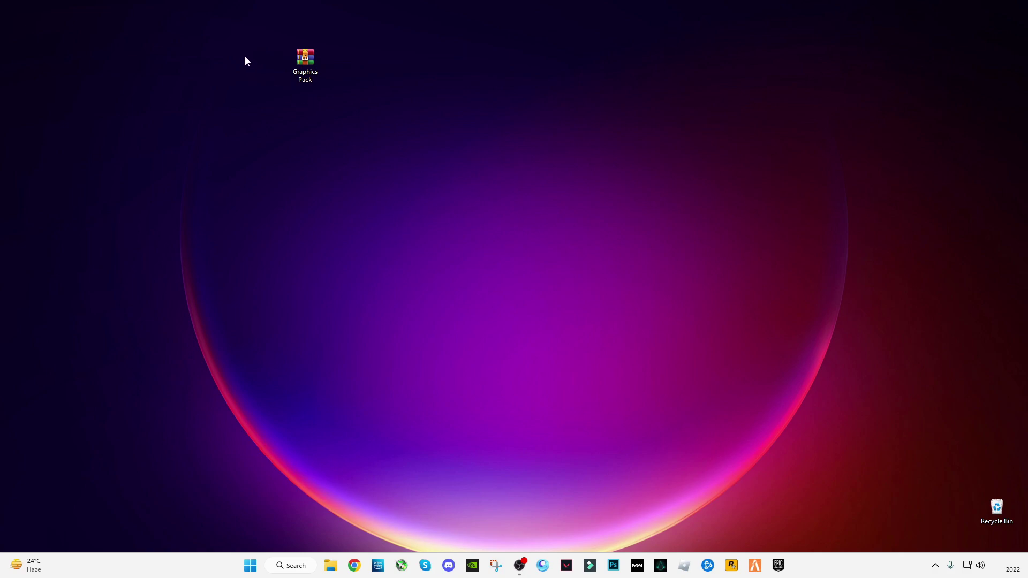
{"action": "left_click_drag", "start_coordinate": [375, 26], "coordinate": [226, 97]}
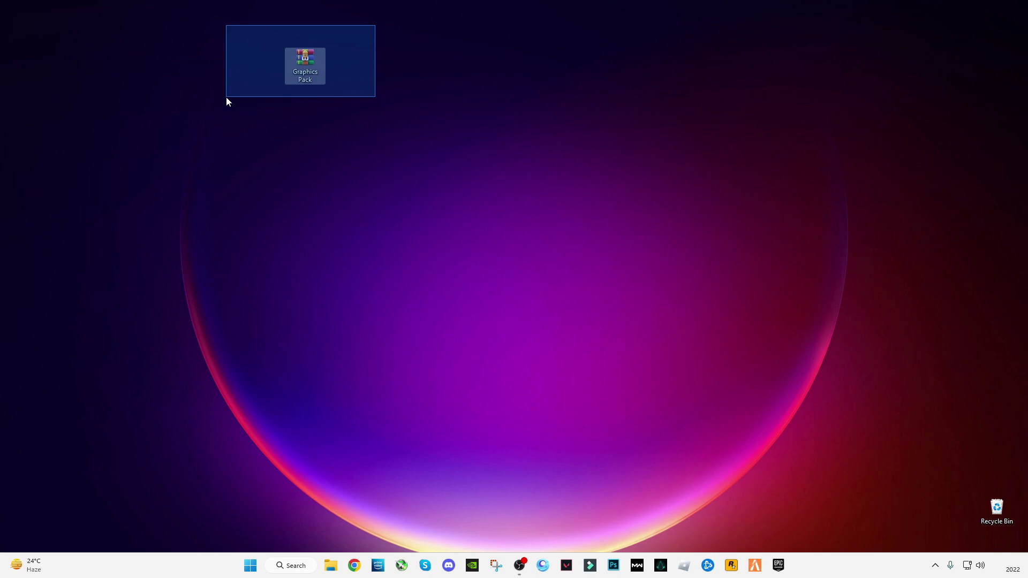
{"action": "left_click_drag", "start_coordinate": [225, 97], "coordinate": [225, 97]}
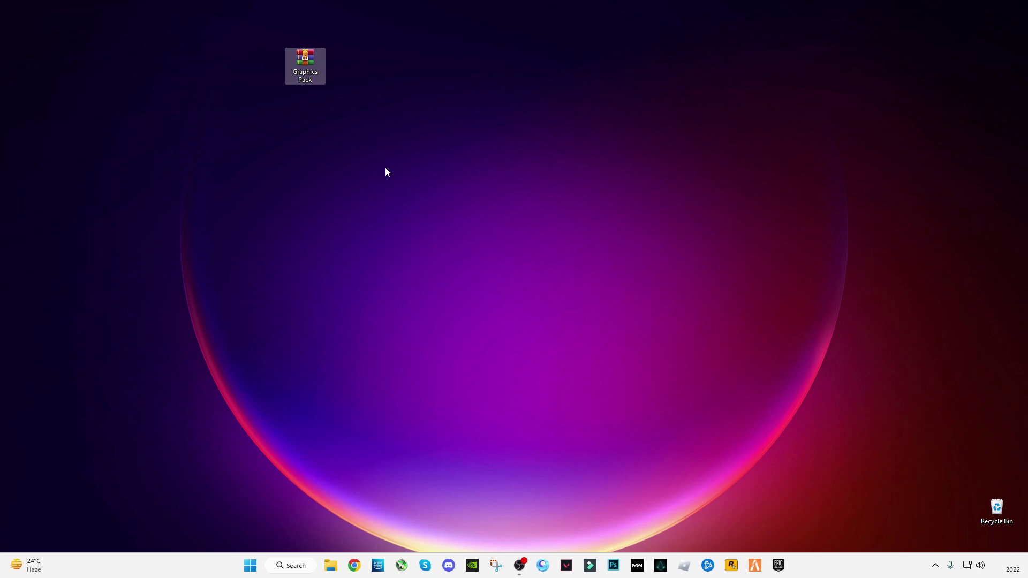
{"action": "left_click", "coordinate": [327, 117]}
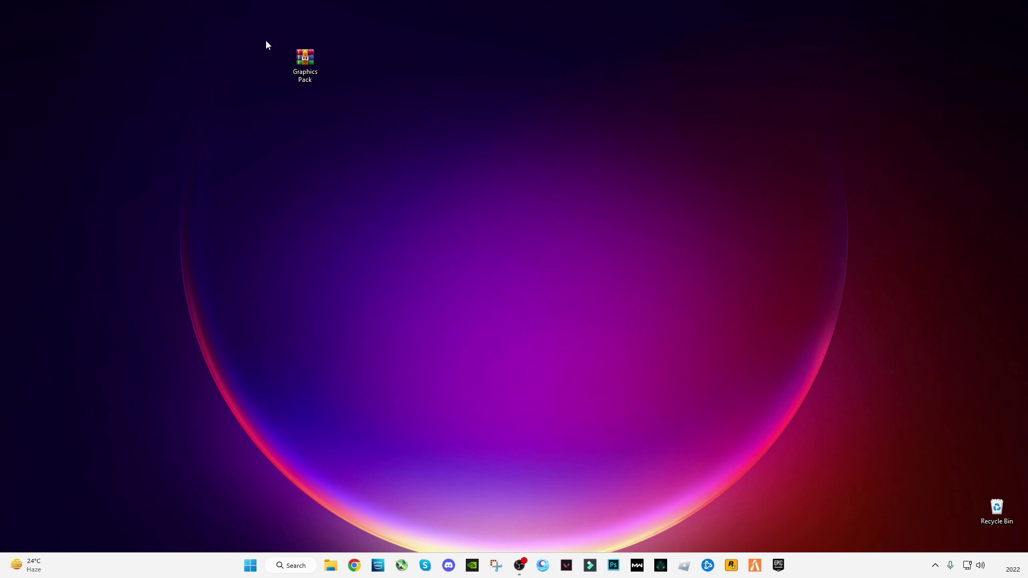
{"action": "left_click_drag", "start_coordinate": [235, 31], "coordinate": [391, 69]}
- Extract Graphics Pack here on the desktop, creating the citizen folder
{"action": "right_click", "coordinate": [325, 72]}
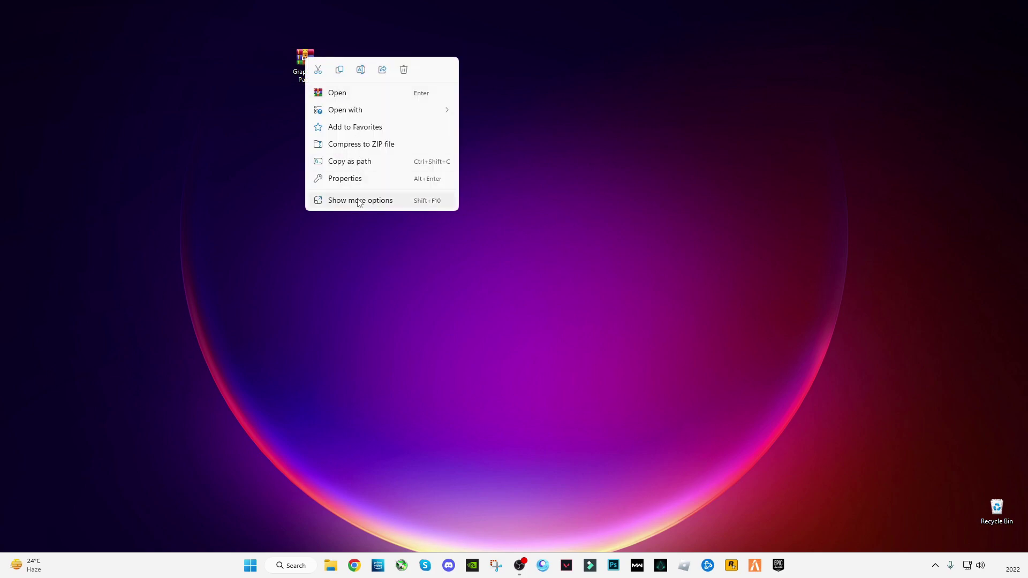
{"action": "left_click", "coordinate": [348, 201]}
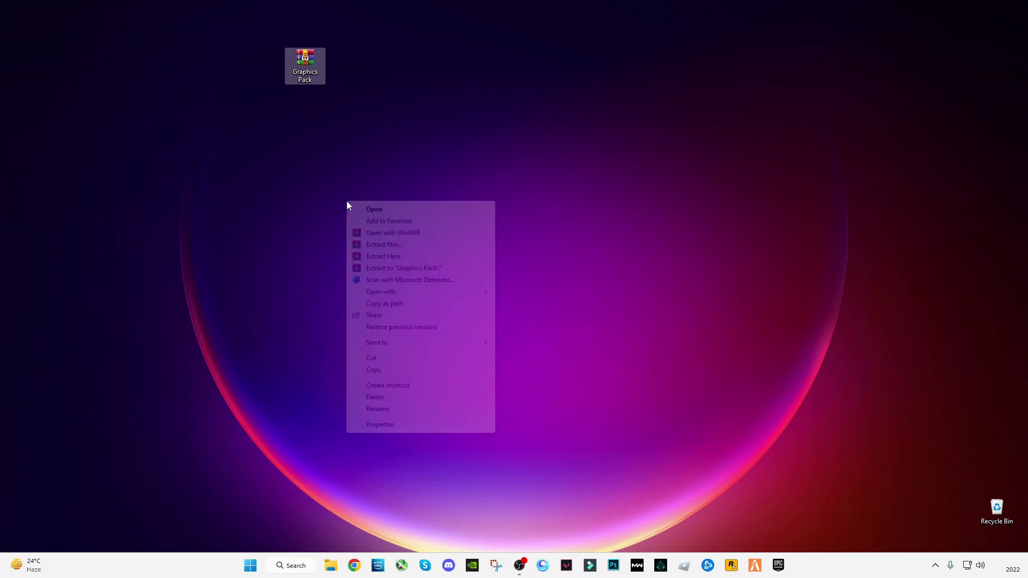
{"action": "left_click", "coordinate": [375, 258]}
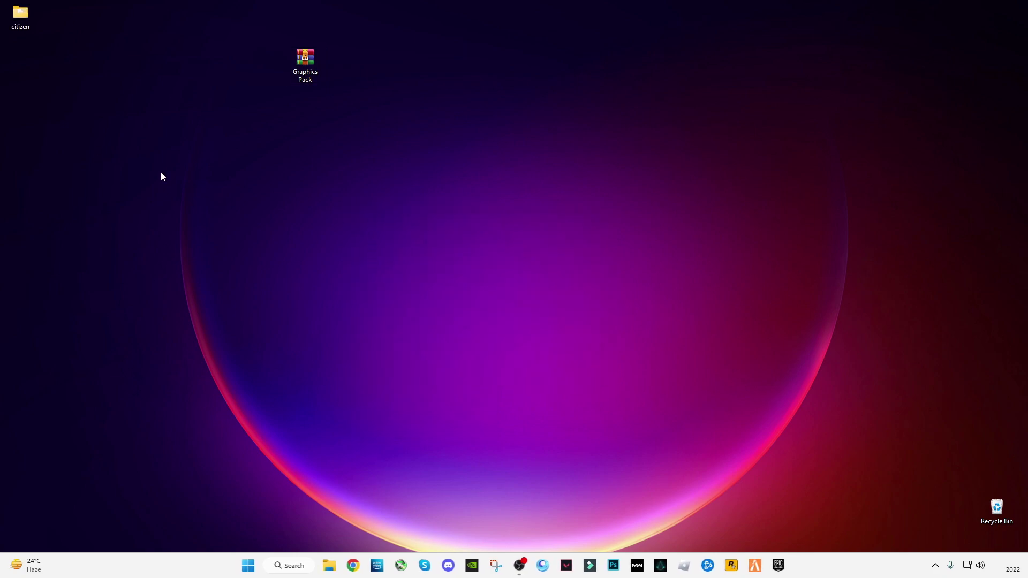
{"action": "left_click", "coordinate": [2, 11]}
{"action": "left_click_drag", "start_coordinate": [2, 12], "coordinate": [5, 14]}
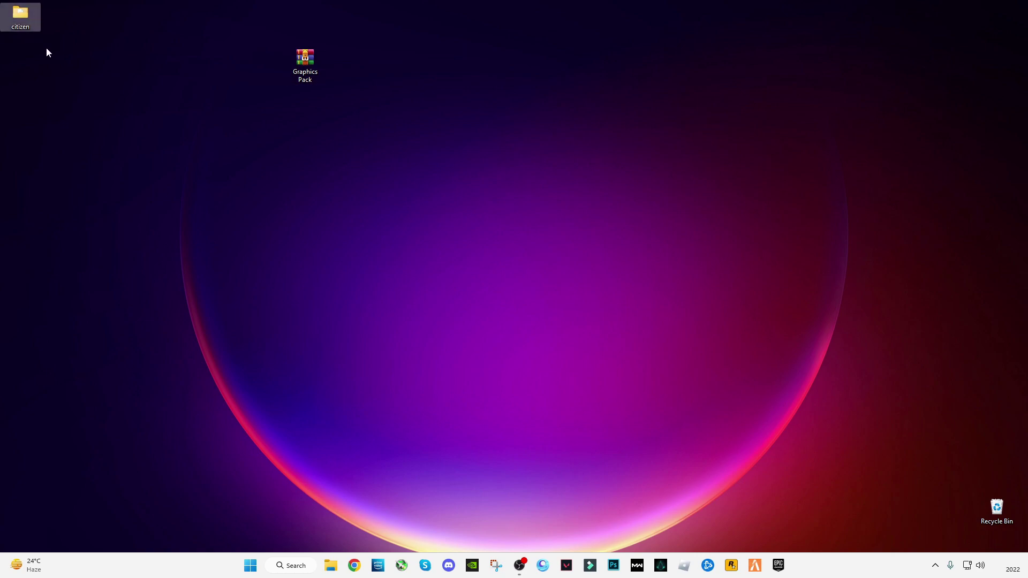
{"action": "left_click", "coordinate": [453, 447]}
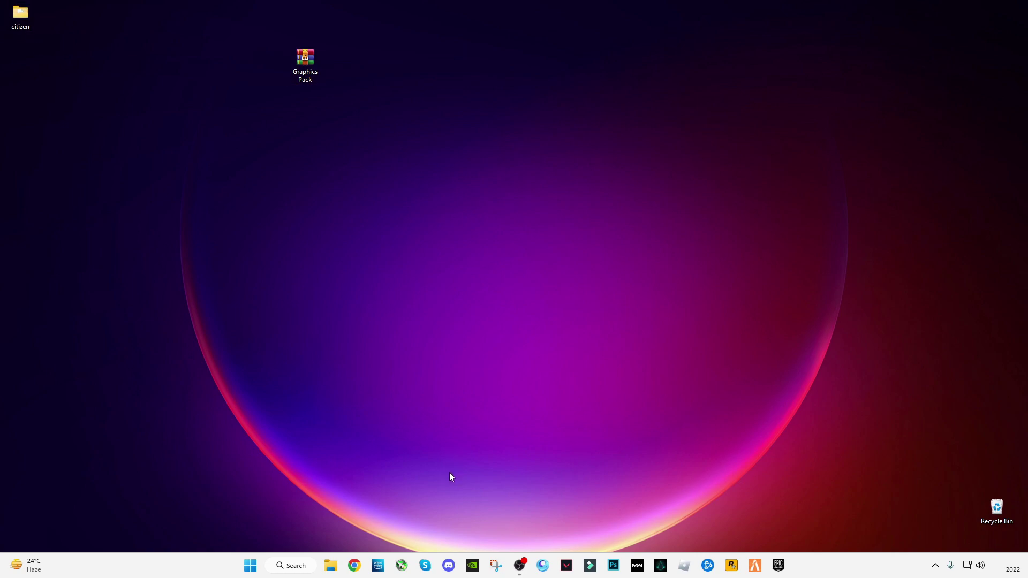
- Launch Run from Windows Search and open the 'appdata' folder
{"action": "left_click", "coordinate": [293, 567]}
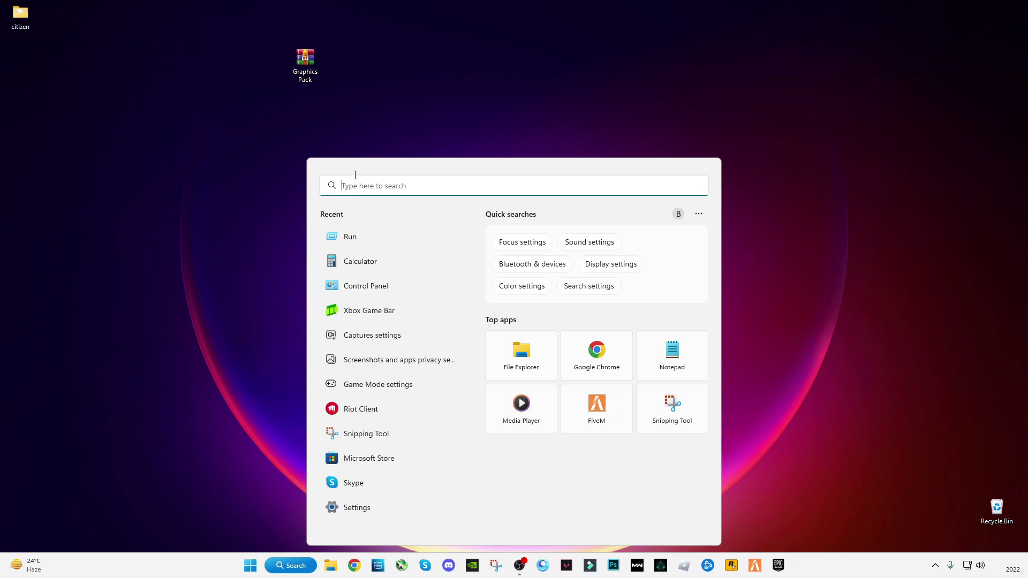
{"action": "type", "text": "ru"}
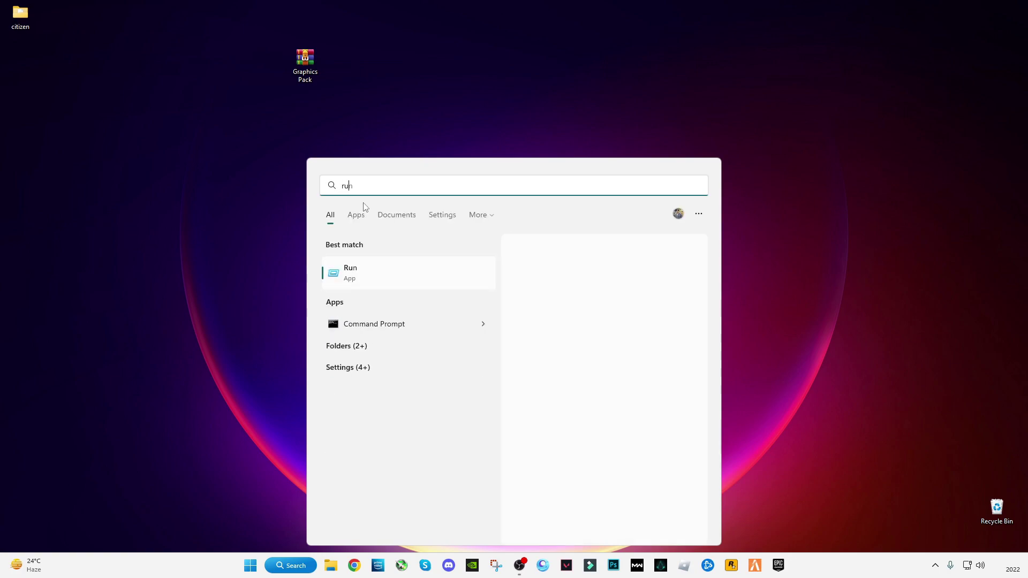
{"action": "type", "text": "n"}
{"action": "key", "text": "Return"}
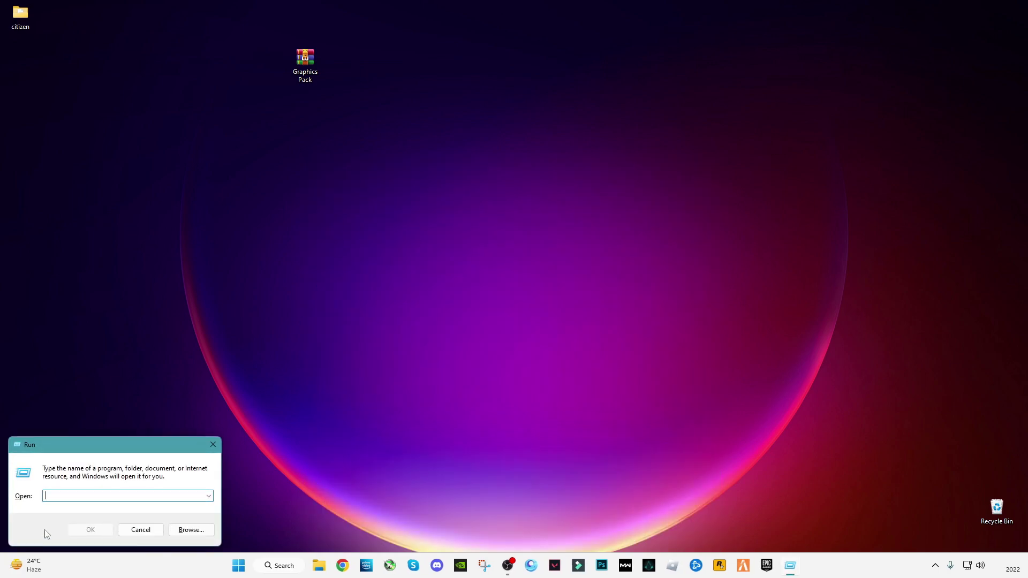
{"action": "type", "text": "app"}
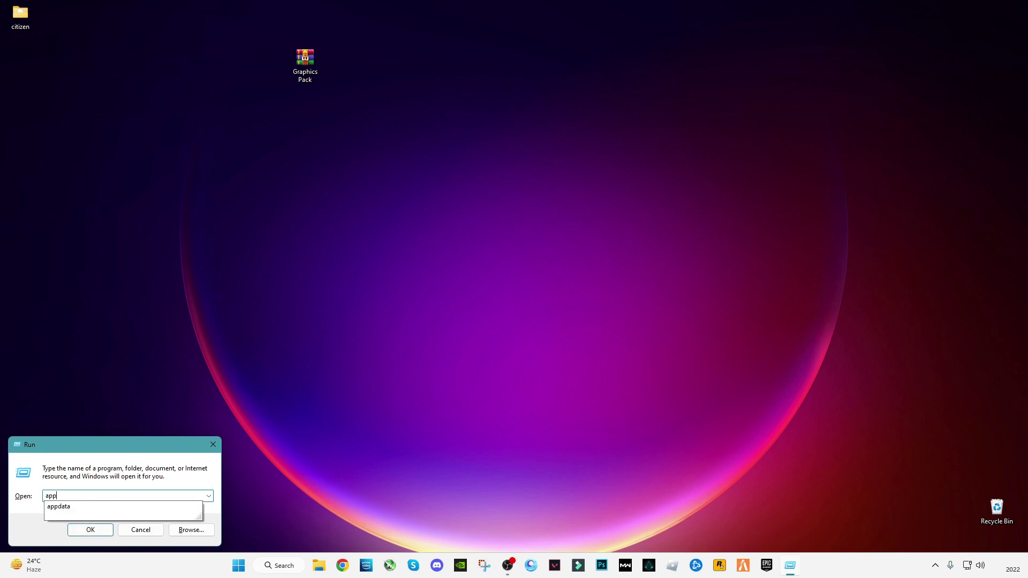
{"action": "type", "text": "data"}
{"action": "key", "text": "Return"}
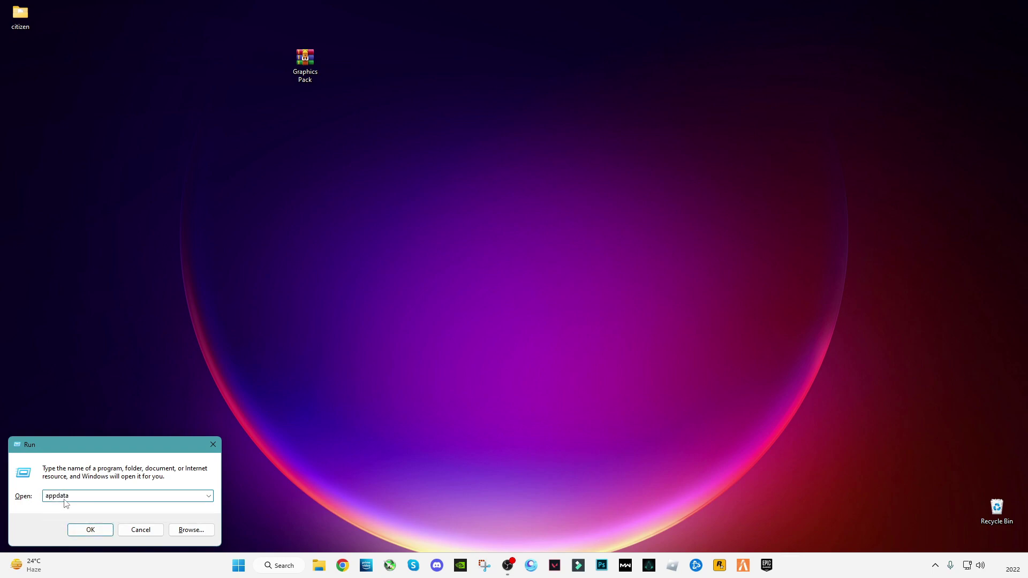
- Navigate to Local > FiveM > FiveM Application Data
{"action": "double_click", "coordinate": [117, 103]}
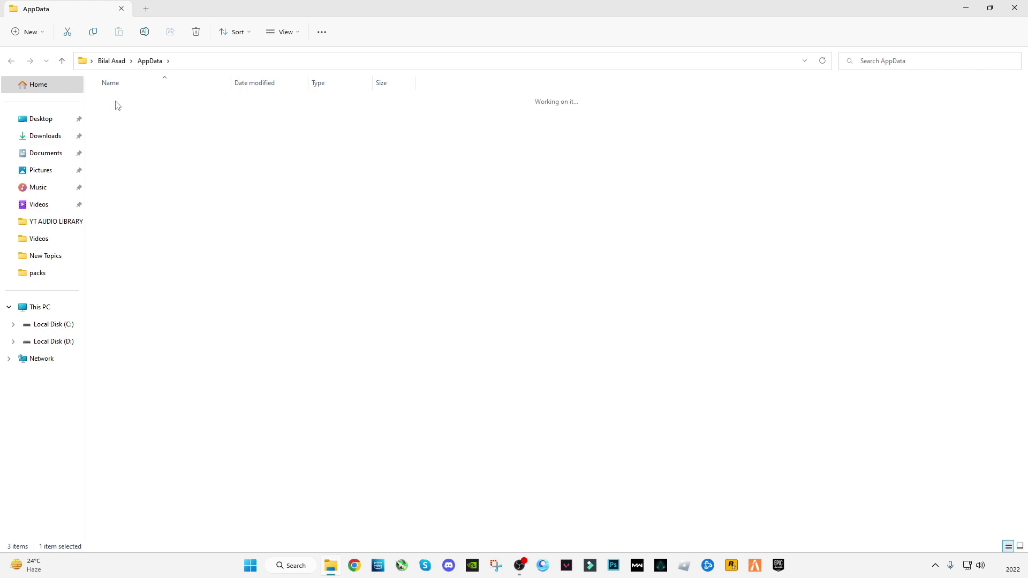
{"action": "left_click", "coordinate": [120, 400]}
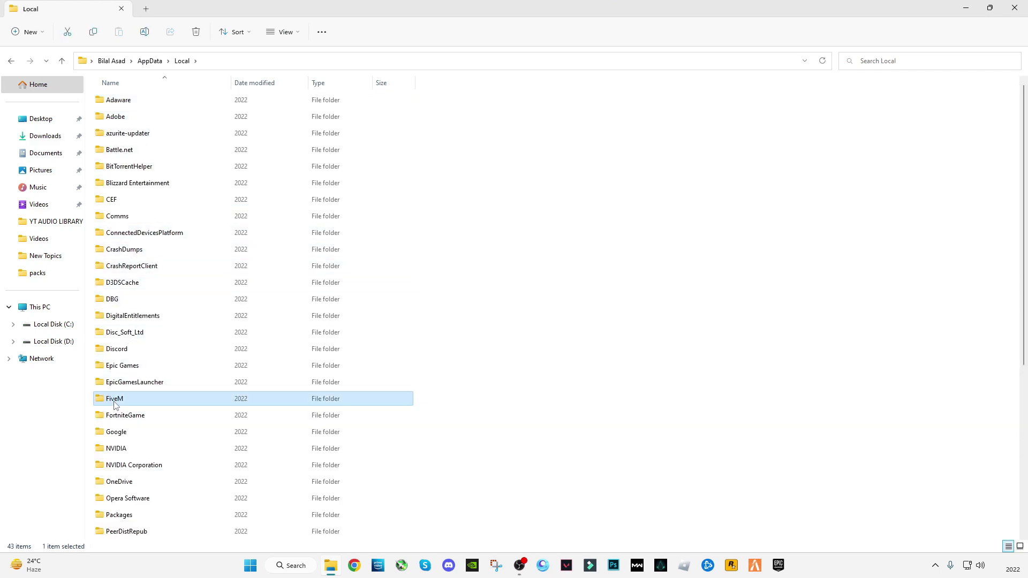
{"action": "double_click", "coordinate": [125, 401]}
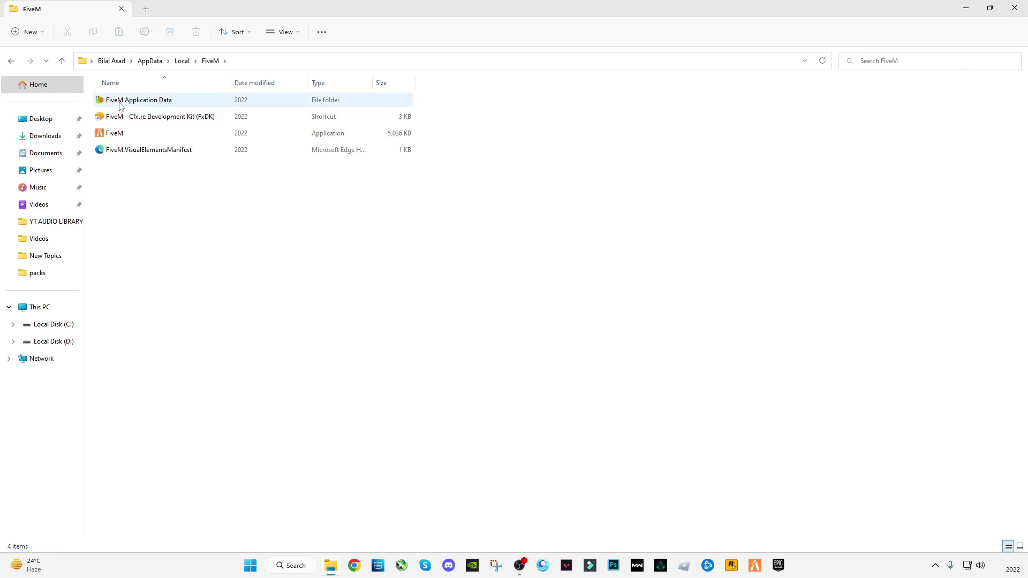
{"action": "left_click", "coordinate": [122, 107]}
{"action": "double_click", "coordinate": [140, 106]}
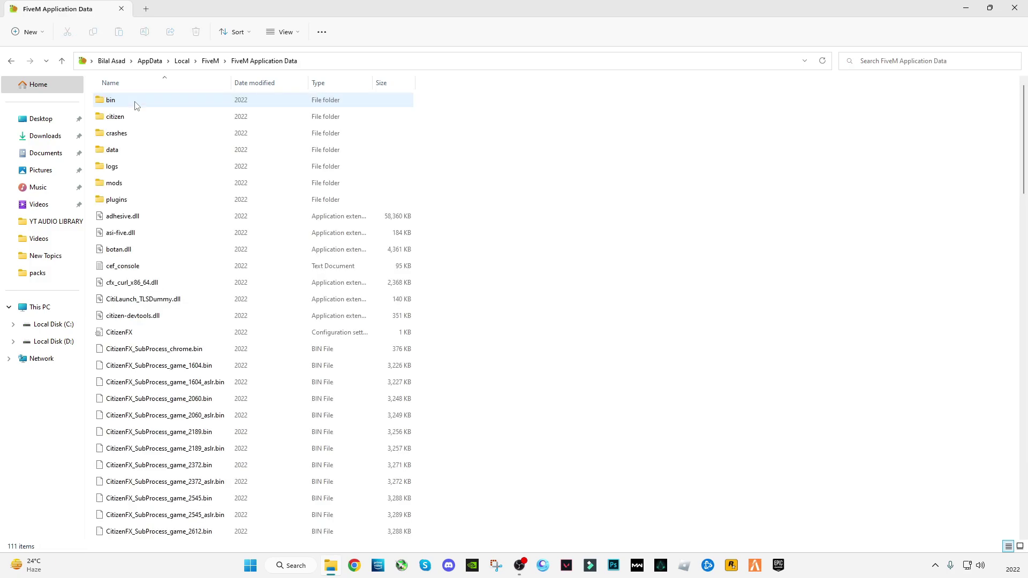
- Delete the old citizen folder, drag in the desktop citizen folder, and close the window
{"action": "right_click", "coordinate": [117, 119]}
{"action": "left_click", "coordinate": [188, 128]}
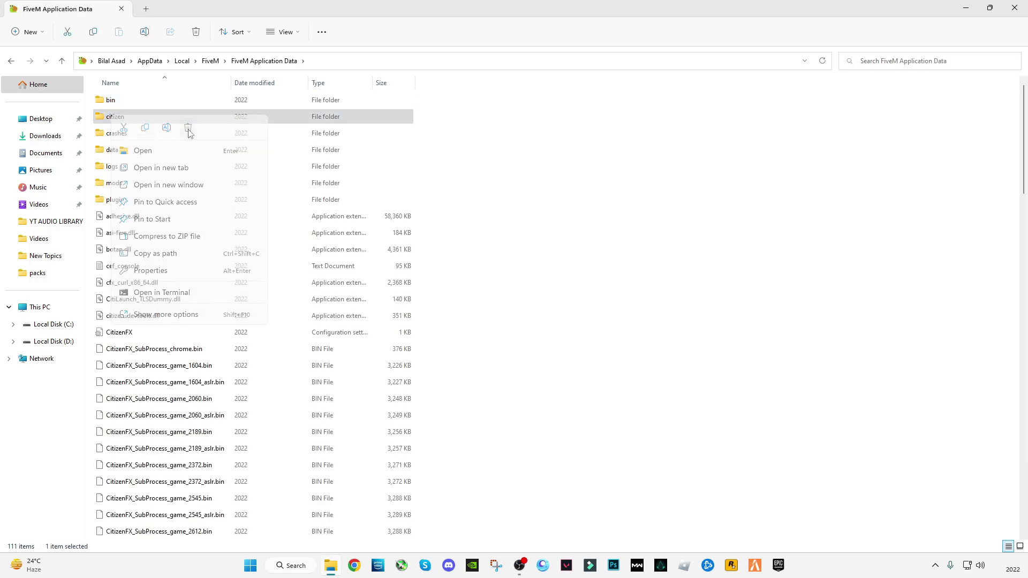
{"action": "left_click", "coordinate": [990, 9]}
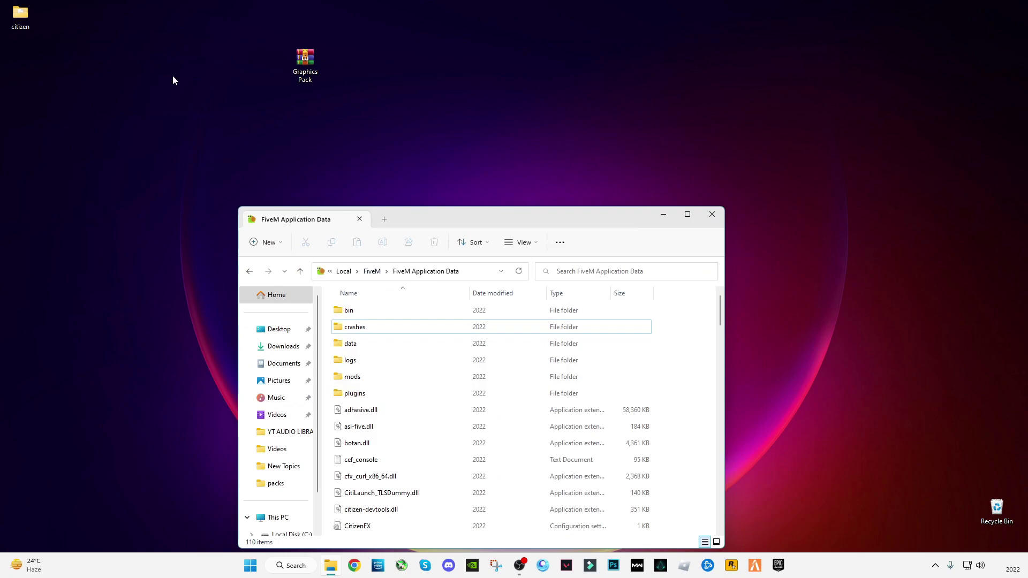
{"action": "left_click_drag", "start_coordinate": [20, 15], "coordinate": [699, 346]}
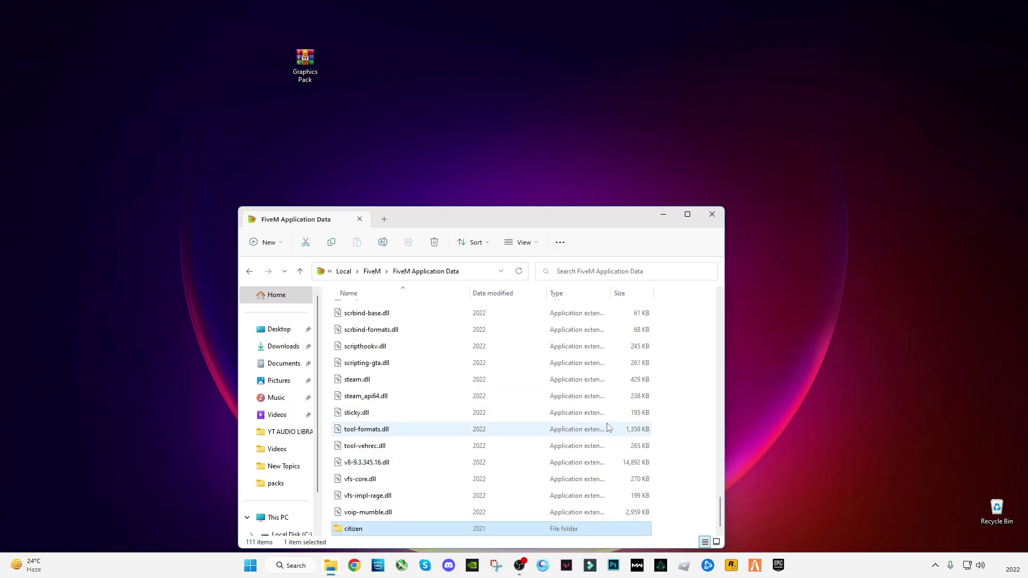
{"action": "left_click", "coordinate": [711, 217]}
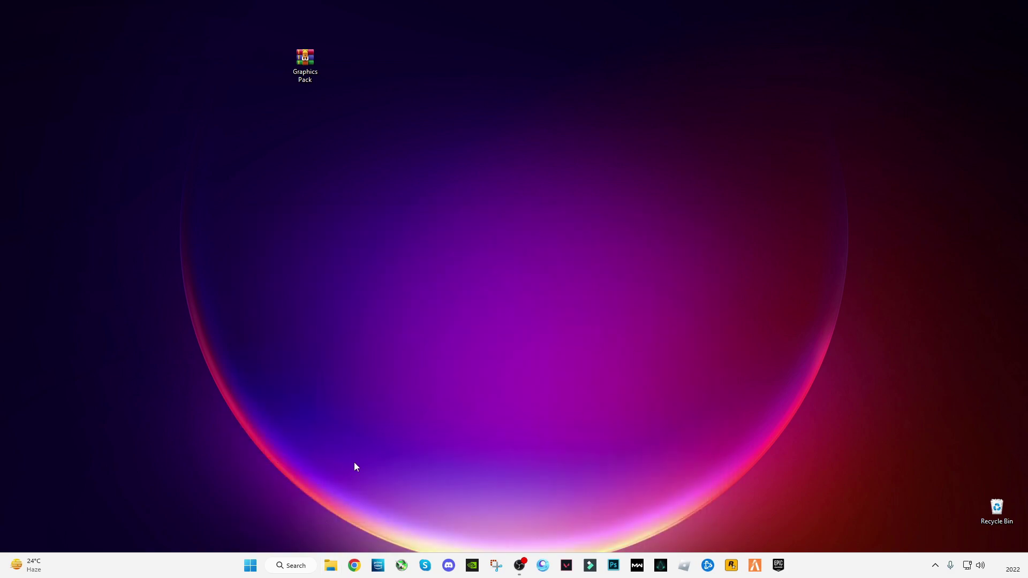
- Open 'temp' via Run and delete everything except Installer787433.tmp
{"action": "left_click", "coordinate": [294, 567]}
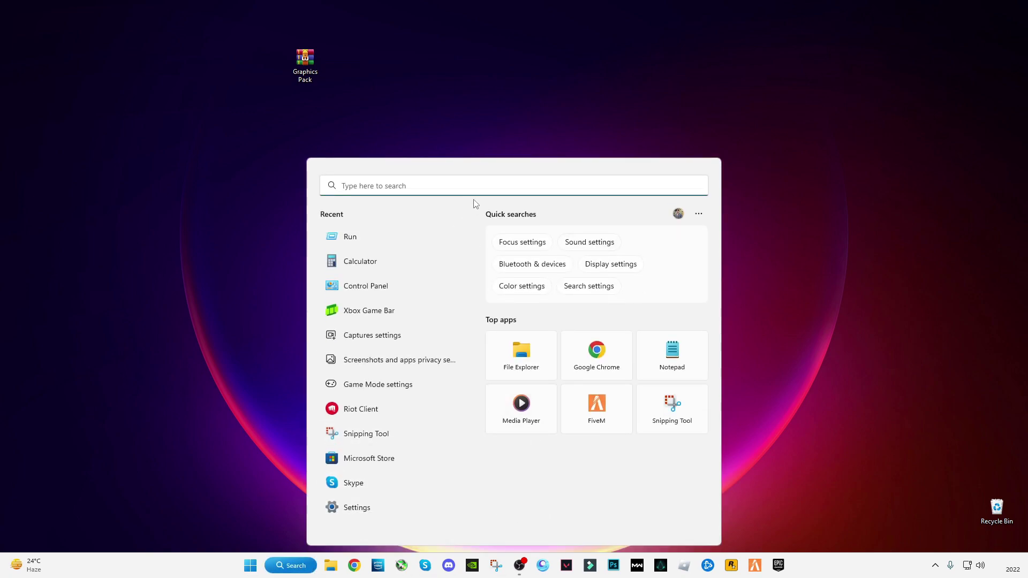
{"action": "mouse_move", "coordinate": [350, 236]}
{"action": "left_click", "coordinate": [358, 238]}
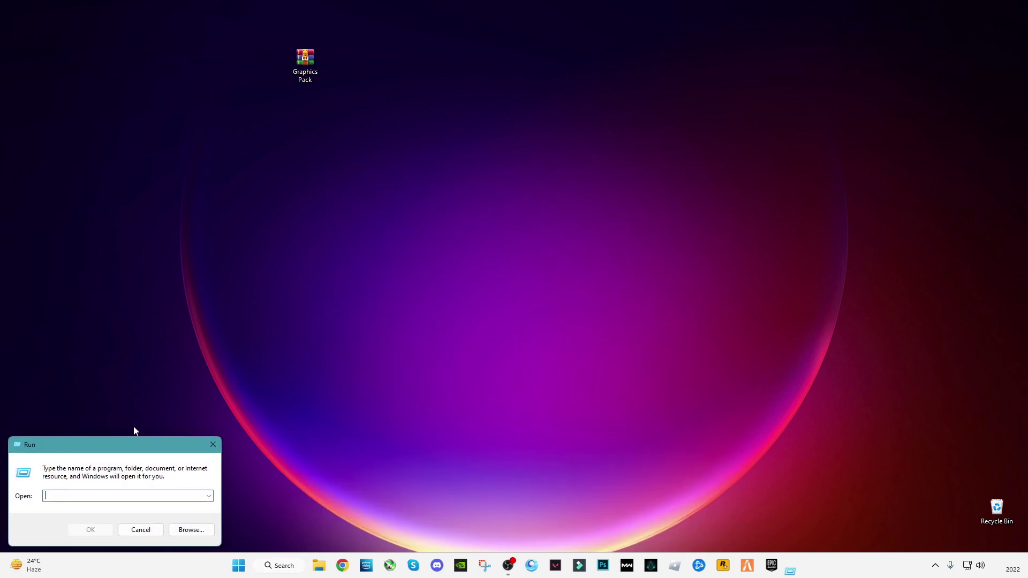
{"action": "type", "text": "te"}
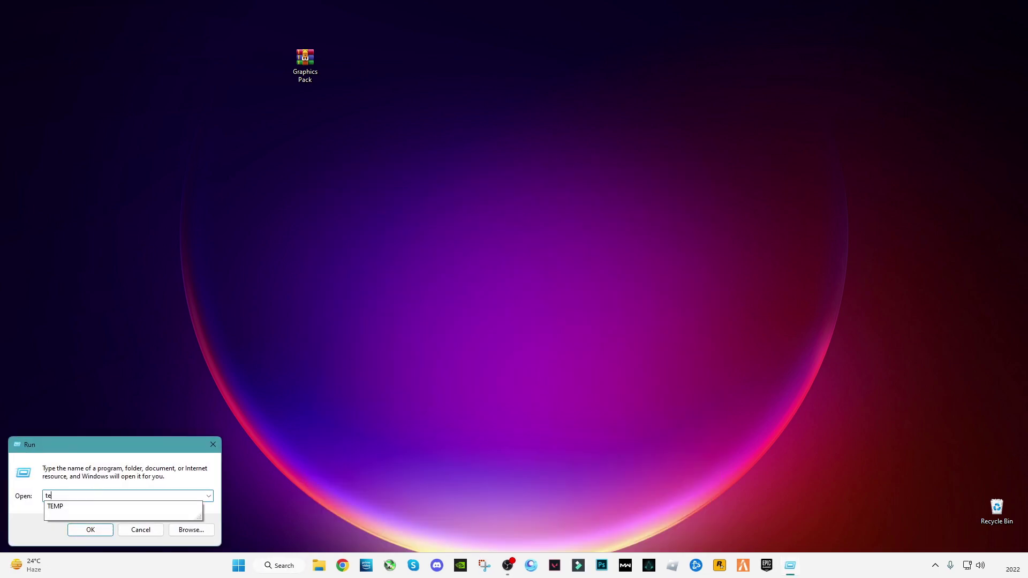
{"action": "type", "text": "mp"}
{"action": "key", "text": "Return"}
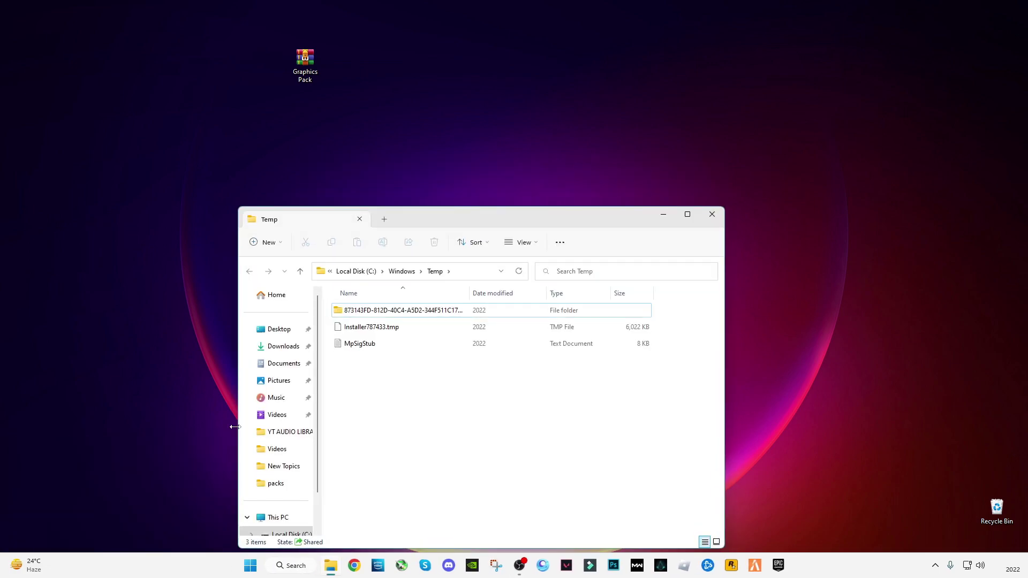
{"action": "key", "text": "ctrl+a"}
{"action": "right_click", "coordinate": [383, 311]}
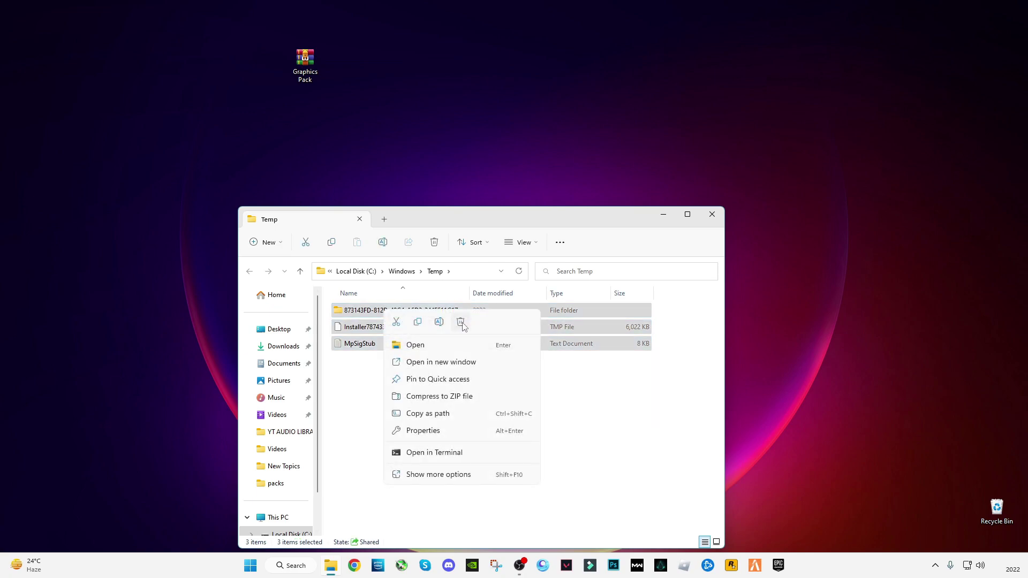
{"action": "left_click", "coordinate": [464, 325]}
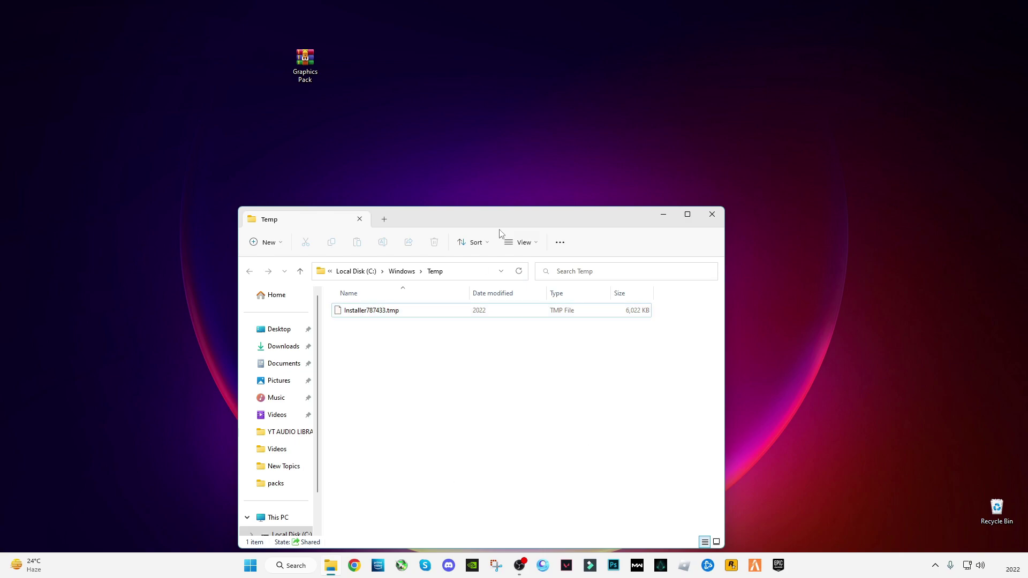
{"action": "left_click_drag", "start_coordinate": [504, 217], "coordinate": [451, 164]}
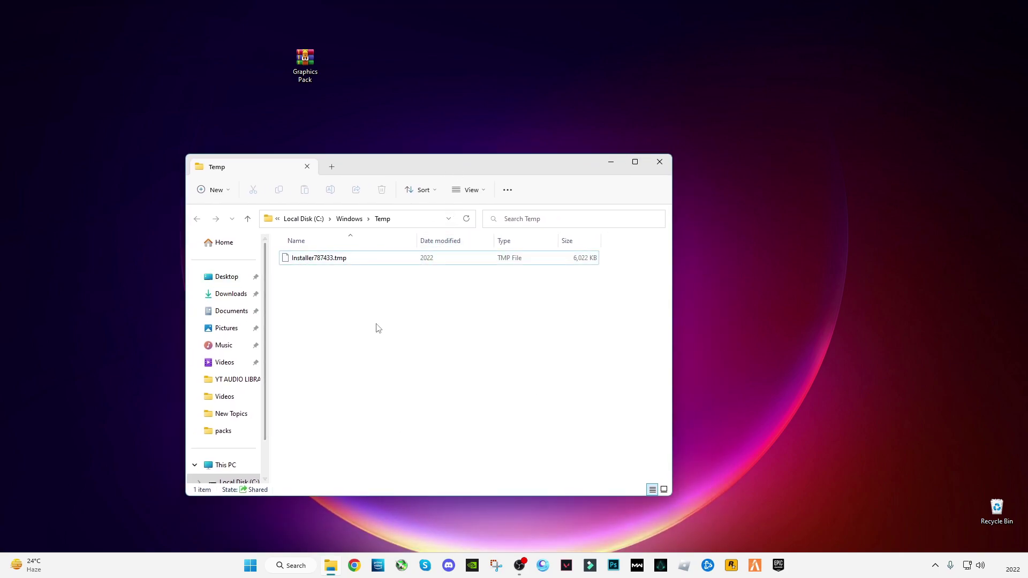
{"action": "left_click", "coordinate": [321, 261]}
- Close the Windows Temp window and open the user's %TEMP% folder via Run
{"action": "left_click", "coordinate": [659, 162]}
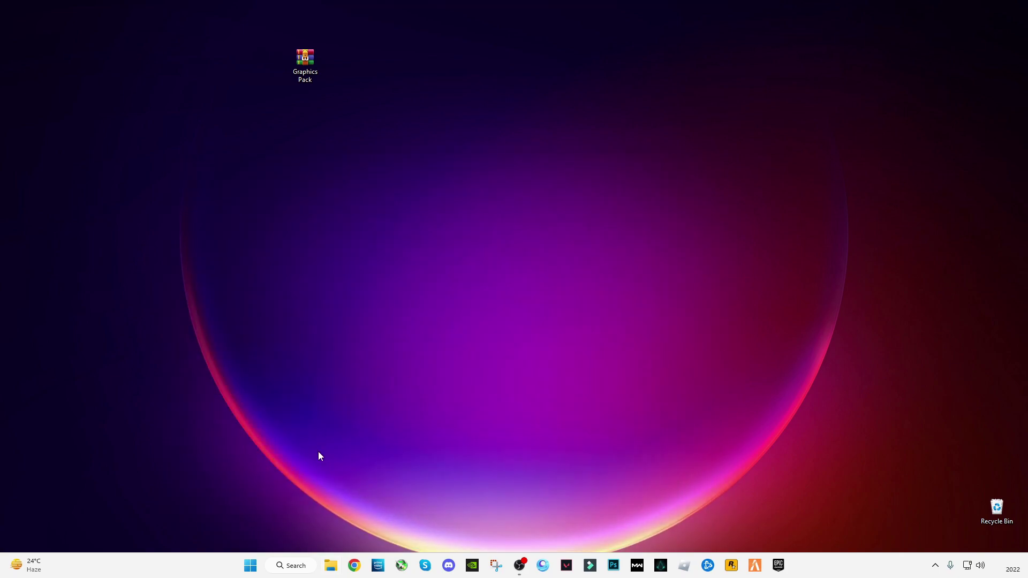
{"action": "left_click", "coordinate": [298, 567]}
{"action": "left_click", "coordinate": [362, 236]}
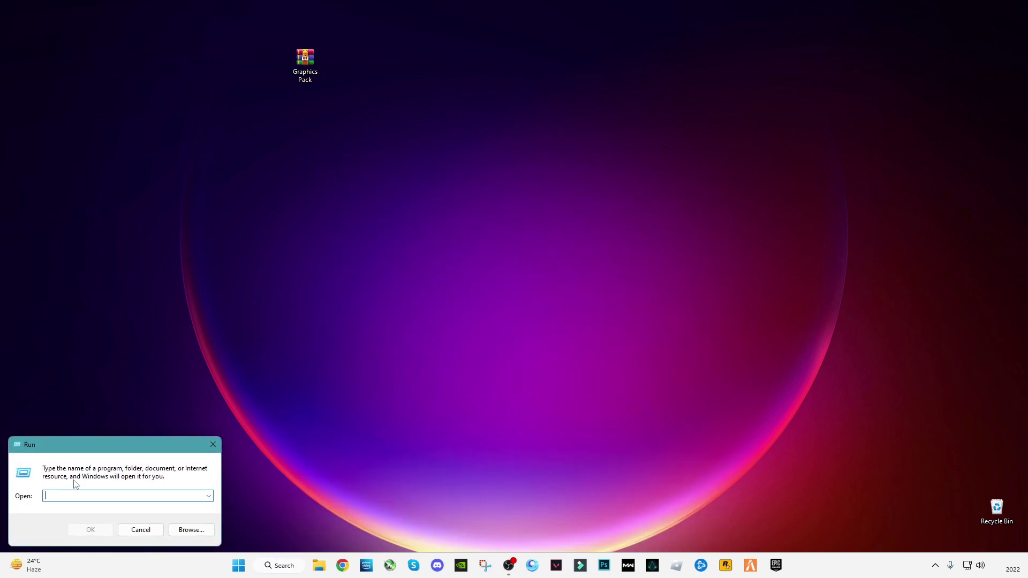
{"action": "type", "text": "%TEM"}
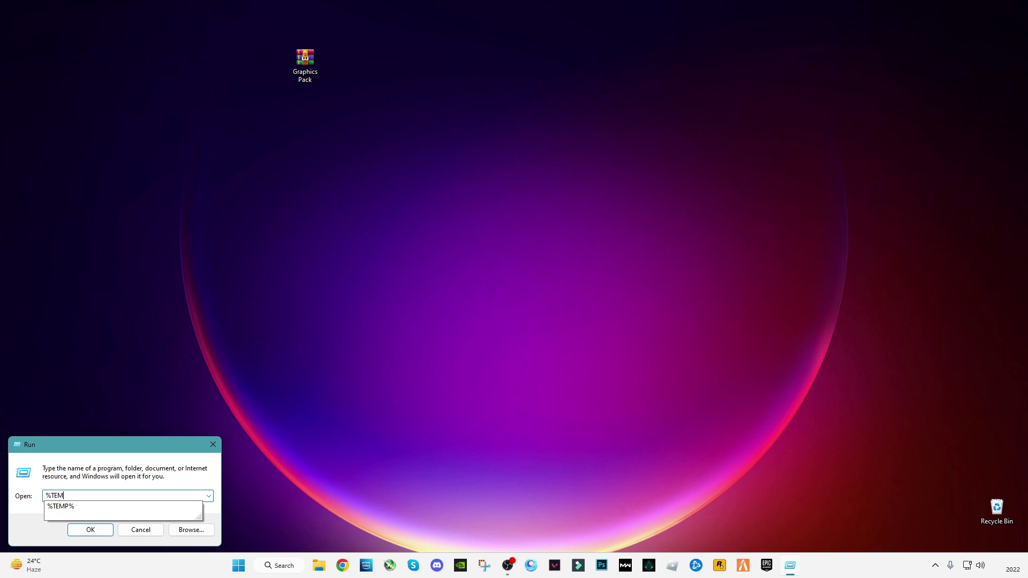
{"action": "type", "text": "P%"}
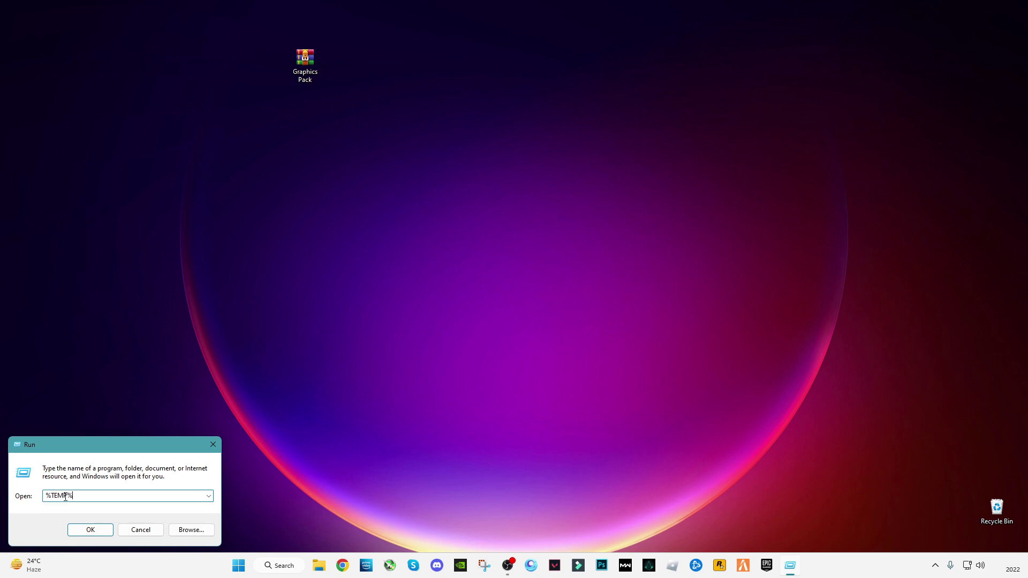
{"action": "left_click", "coordinate": [90, 529]}
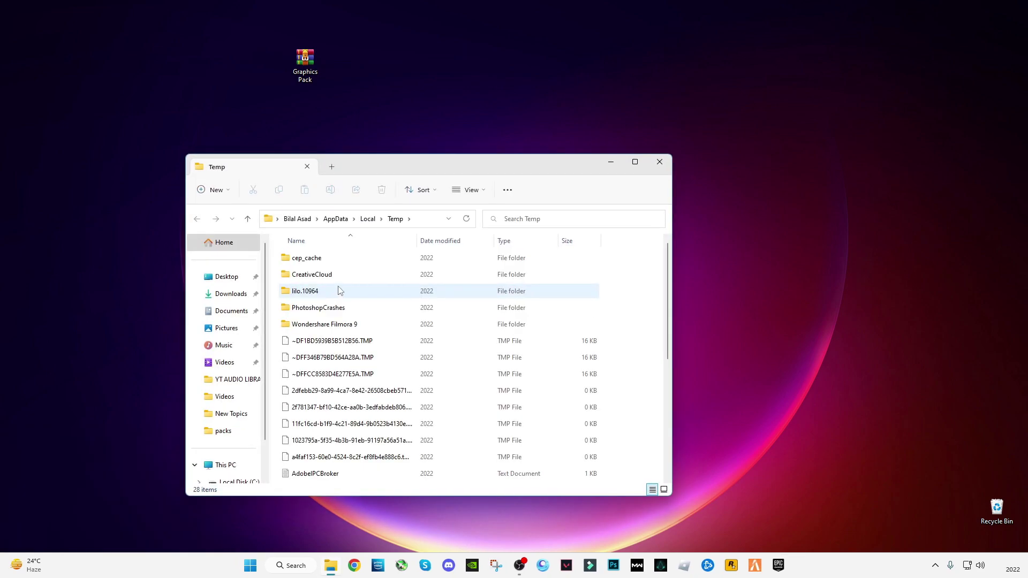
- Delete all user temp files, skipping in-use ones, leaving nine; close the window
{"action": "left_click", "coordinate": [339, 291]}
{"action": "key", "text": "ctrl+a"}
{"action": "right_click", "coordinate": [338, 290]}
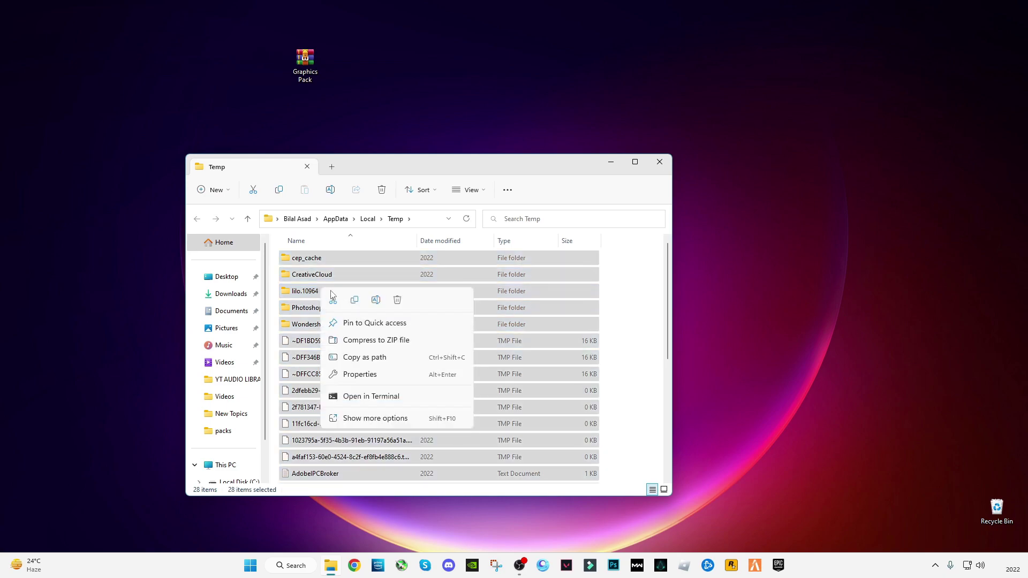
{"action": "left_click", "coordinate": [394, 299]}
{"action": "left_click", "coordinate": [490, 233]}
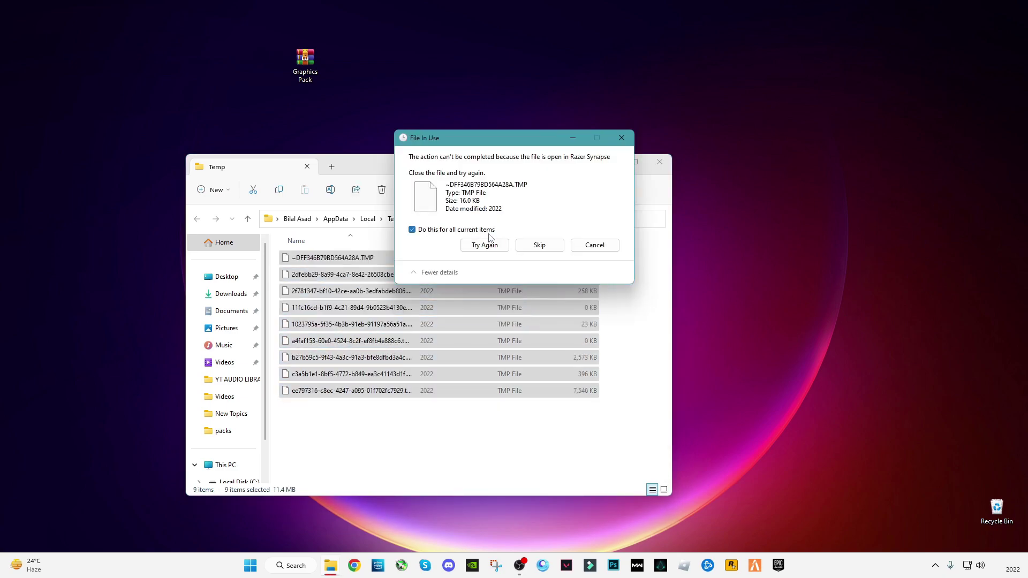
{"action": "left_click", "coordinate": [555, 251]}
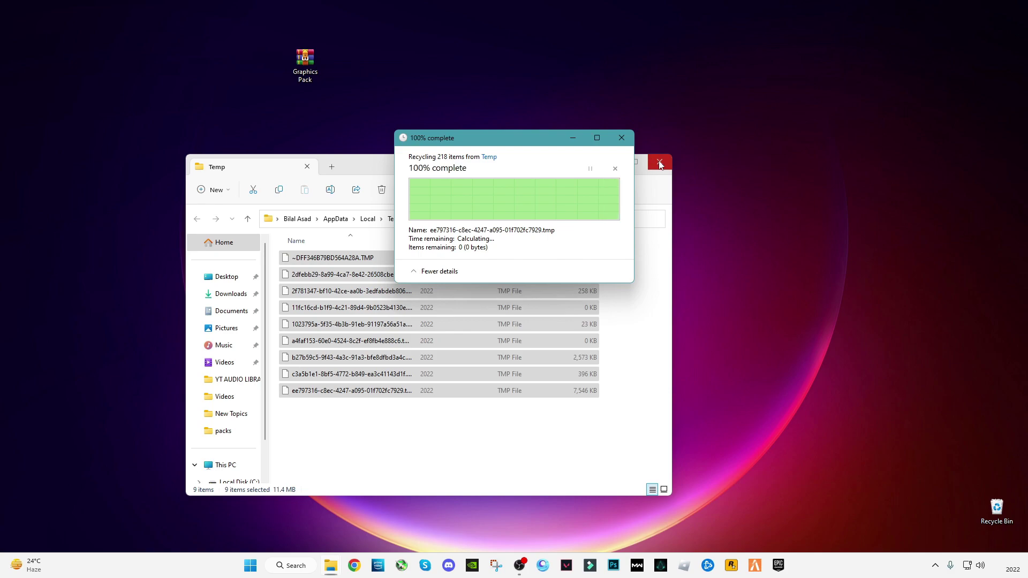
{"action": "left_click", "coordinate": [425, 426]}
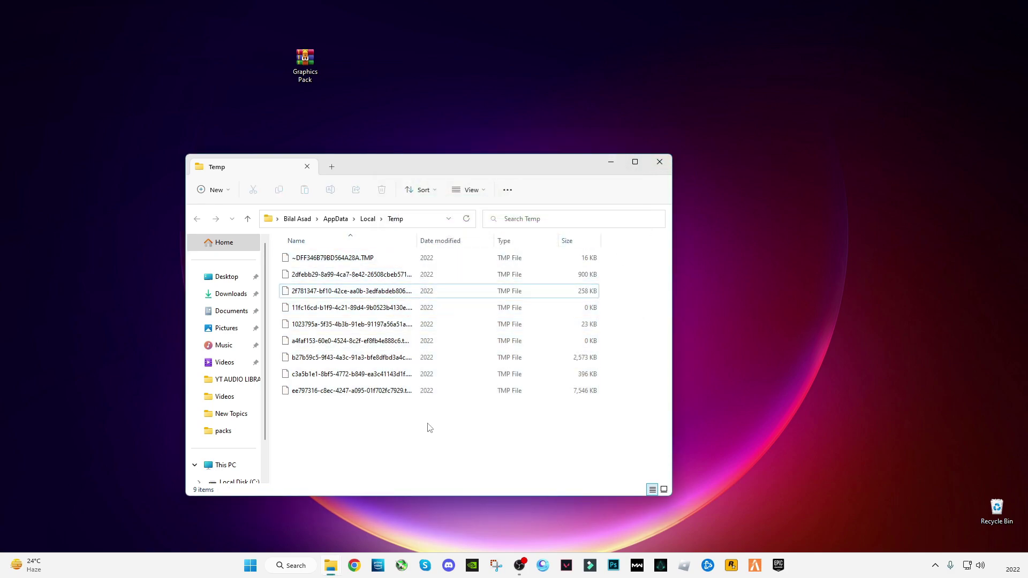
{"action": "left_click", "coordinate": [659, 161]}
- Open the 'prefetch' folder via Run
{"action": "left_click", "coordinate": [288, 565]}
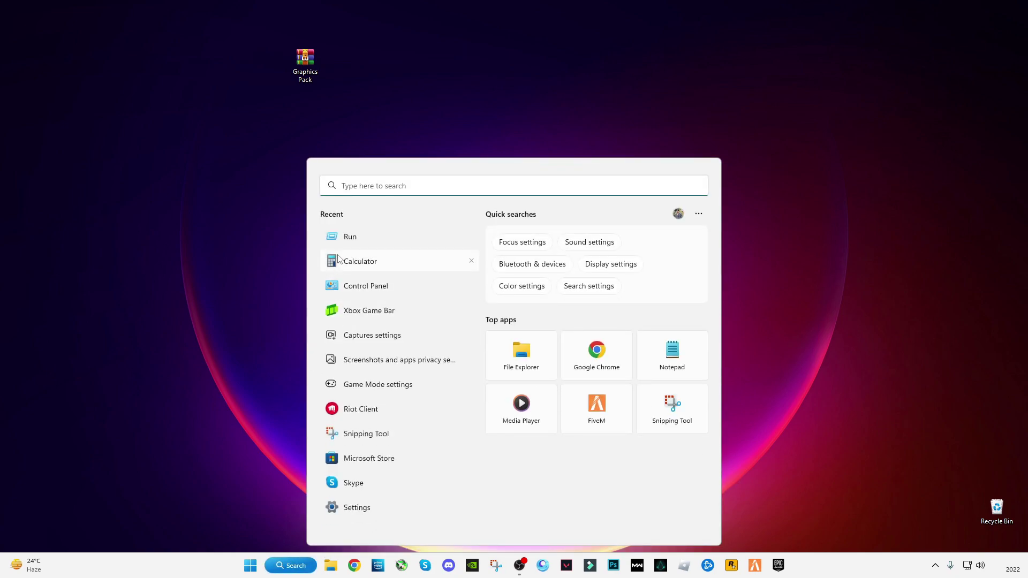
{"action": "left_click", "coordinate": [361, 237]}
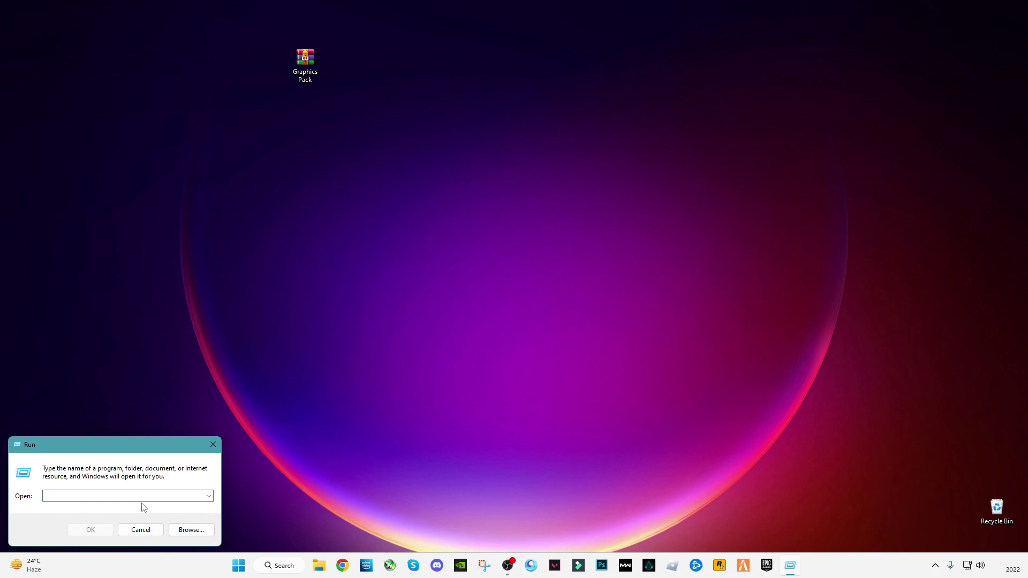
{"action": "type", "text": "pre"}
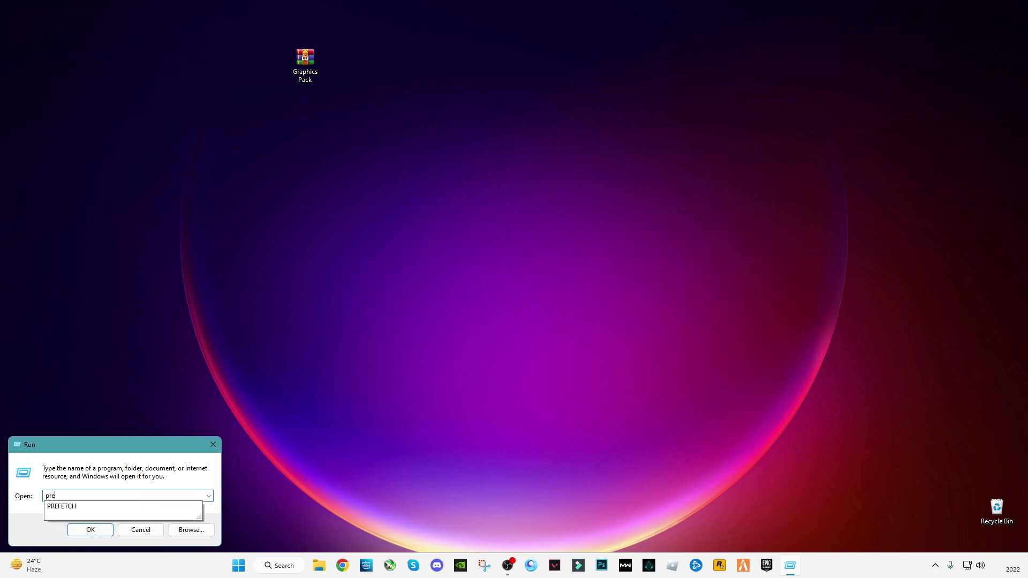
{"action": "type", "text": "ft"}
{"action": "key", "text": "BackSpace"}
{"action": "type", "text": "h"}
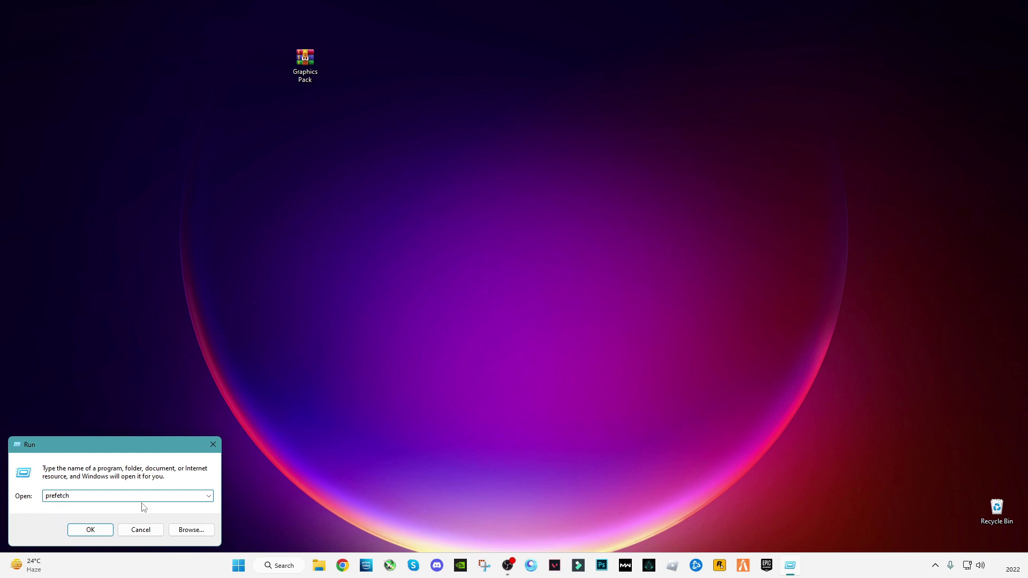
{"action": "key", "text": "Return"}
- Delete all 108 prefetch files, skipping in-use ones, and close the folder
{"action": "left_click", "coordinate": [334, 325]}
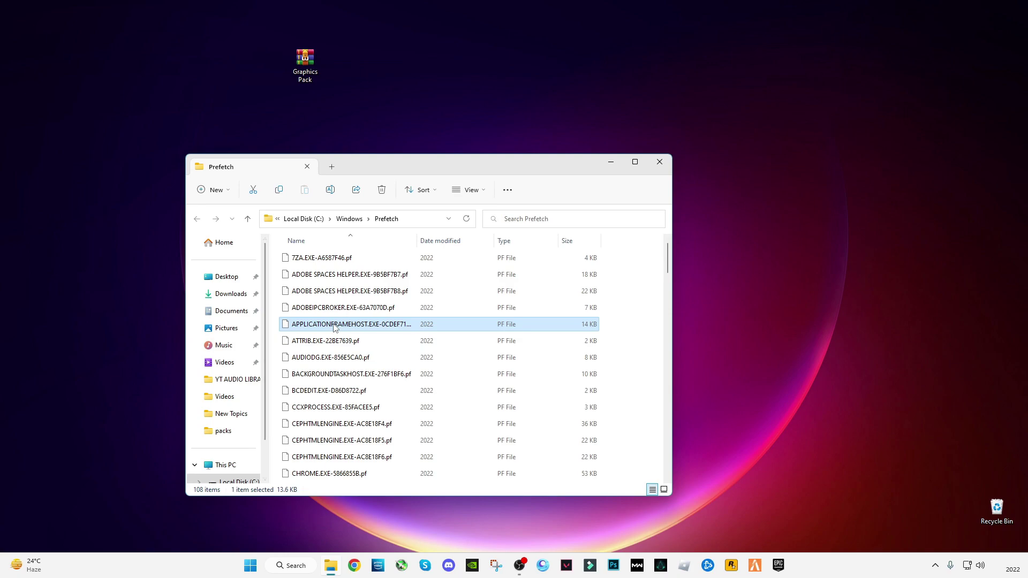
{"action": "key", "text": "ctrl+a"}
{"action": "right_click", "coordinate": [345, 304]}
{"action": "left_click", "coordinate": [443, 315]}
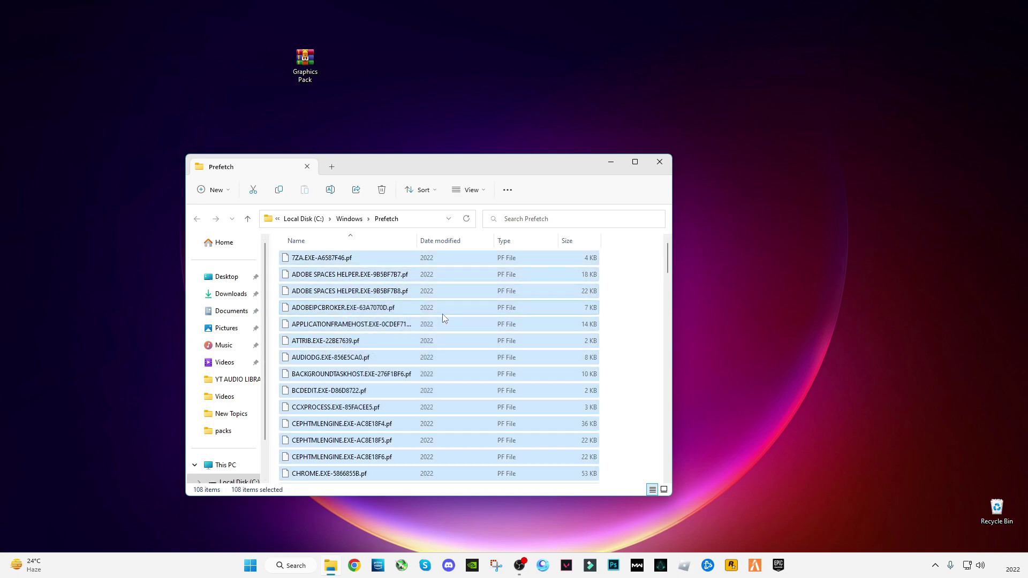
{"action": "left_click", "coordinate": [411, 238]}
{"action": "left_click", "coordinate": [540, 252]}
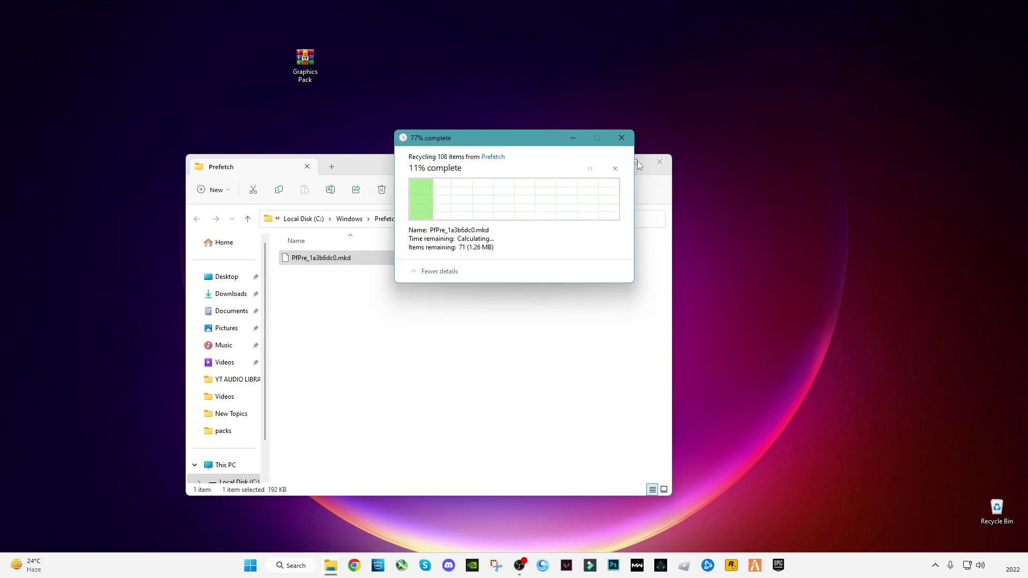
{"action": "left_click", "coordinate": [659, 162]}
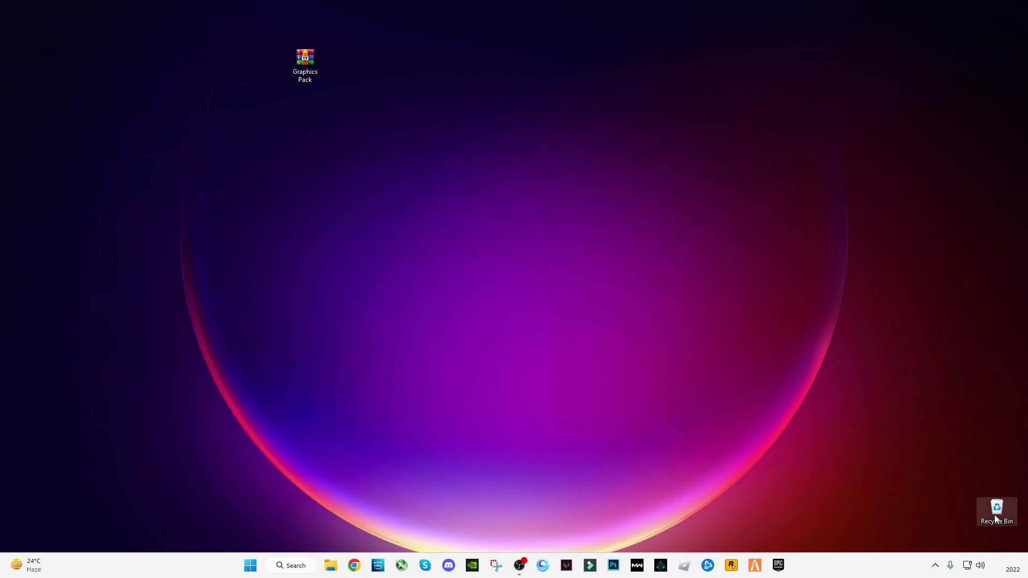
- Permanently empty the Recycle Bin
{"action": "right_click", "coordinate": [995, 520]}
{"action": "left_click", "coordinate": [928, 430]}
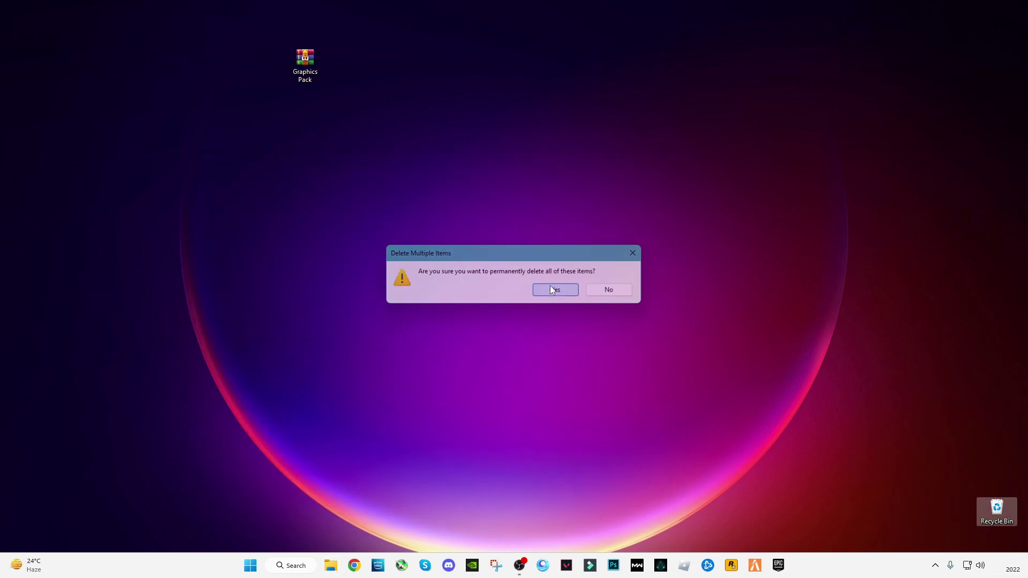
{"action": "left_click", "coordinate": [549, 288]}
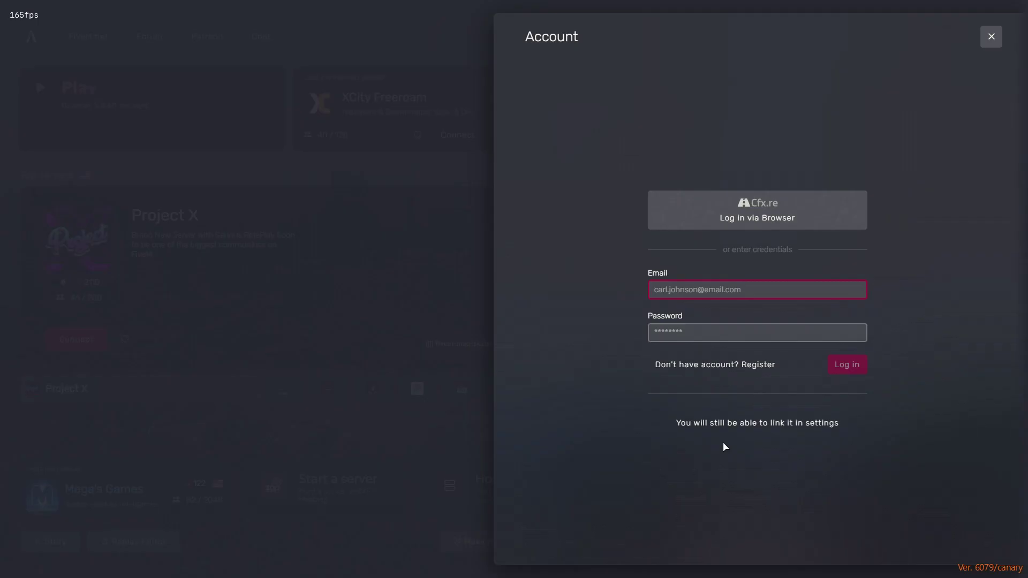
- Dismiss the Account login panel and connect to the XCity Freeroam server
{"action": "left_click", "coordinate": [722, 423]}
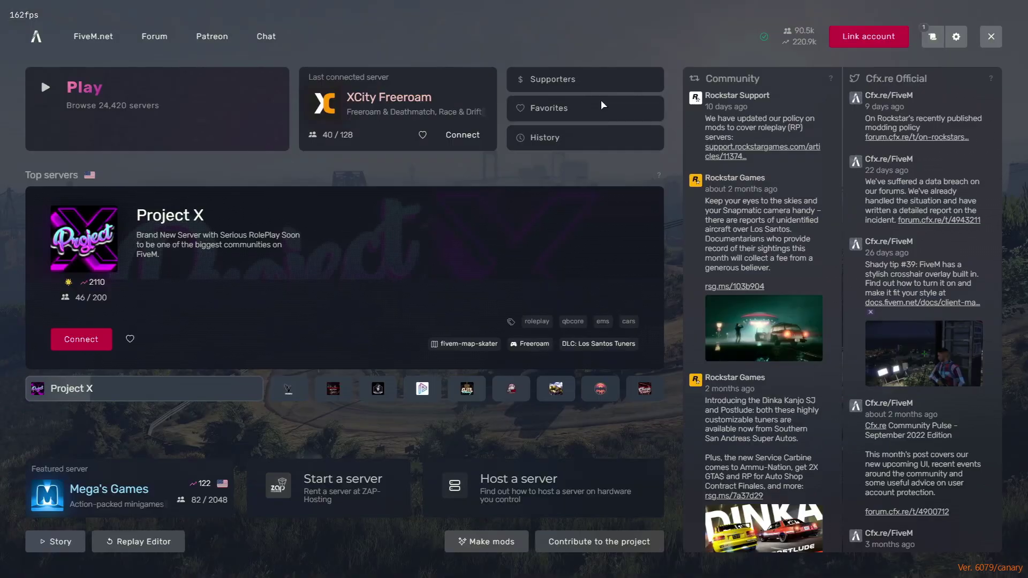
{"action": "left_click", "coordinate": [461, 135]}
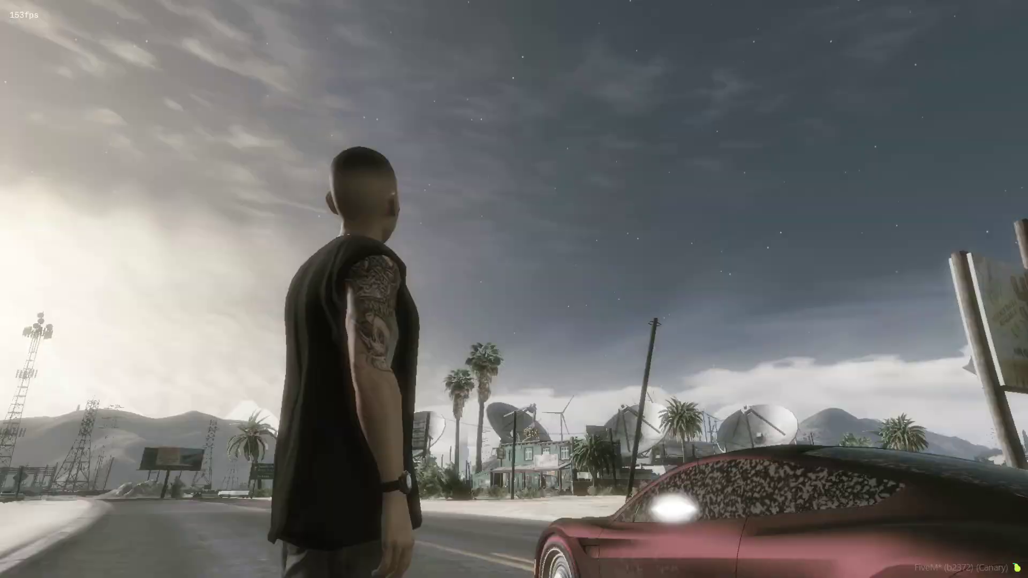
- Review Graphics options, including texture and reflection quality, and Advanced Graphics unchanged, then resume the game
{"action": "key", "text": "Escape"}
{"action": "left_click", "coordinate": [655, 105]}
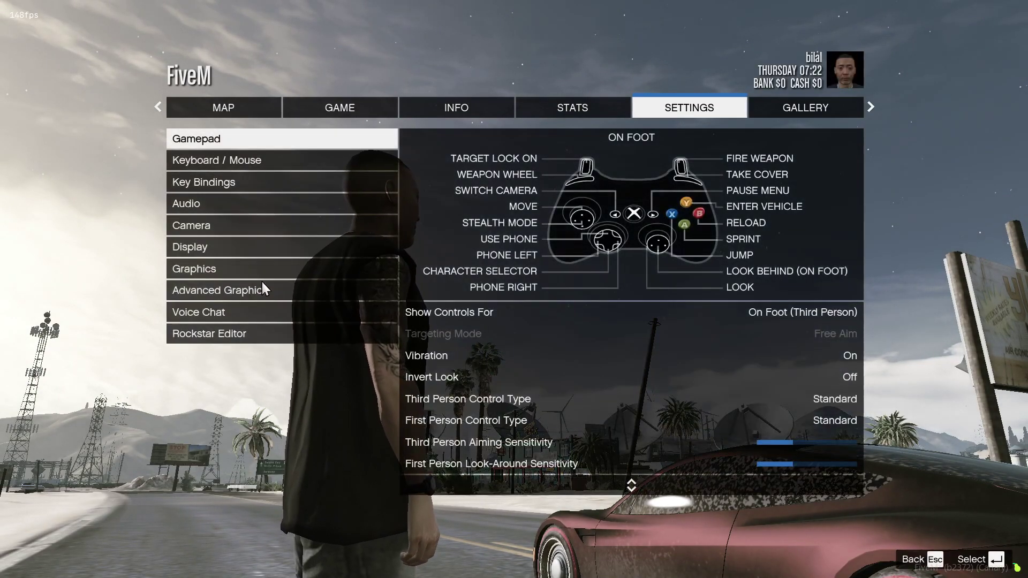
{"action": "left_click", "coordinate": [265, 268]}
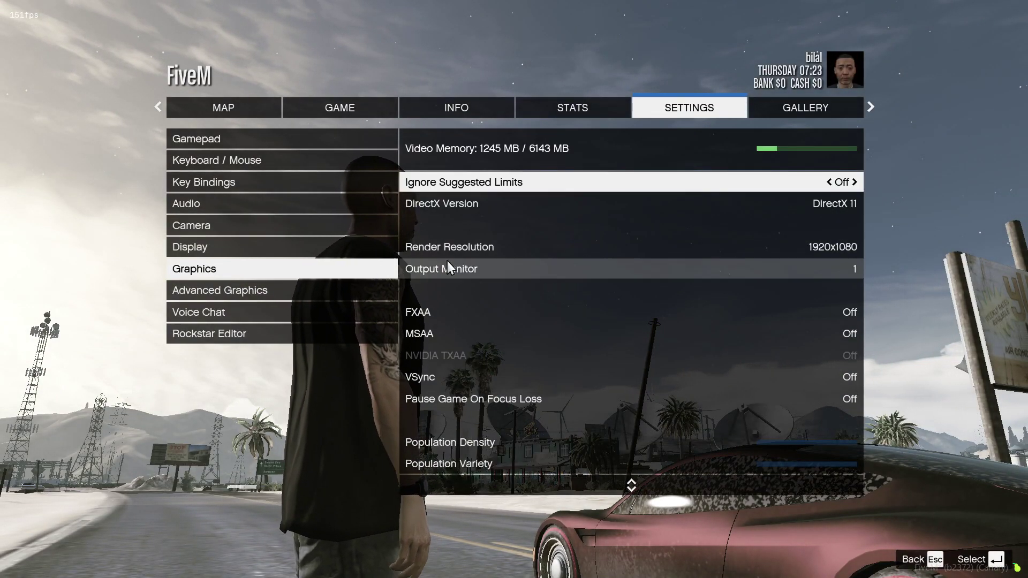
{"action": "key", "text": "Down"}
{"action": "key", "text": "Down"}
{"action": "key", "text": "Down"}
{"action": "key", "text": "Down"}
{"action": "key", "text": "Down"}
{"action": "key", "text": "Down"}
{"action": "key", "text": "Down"}
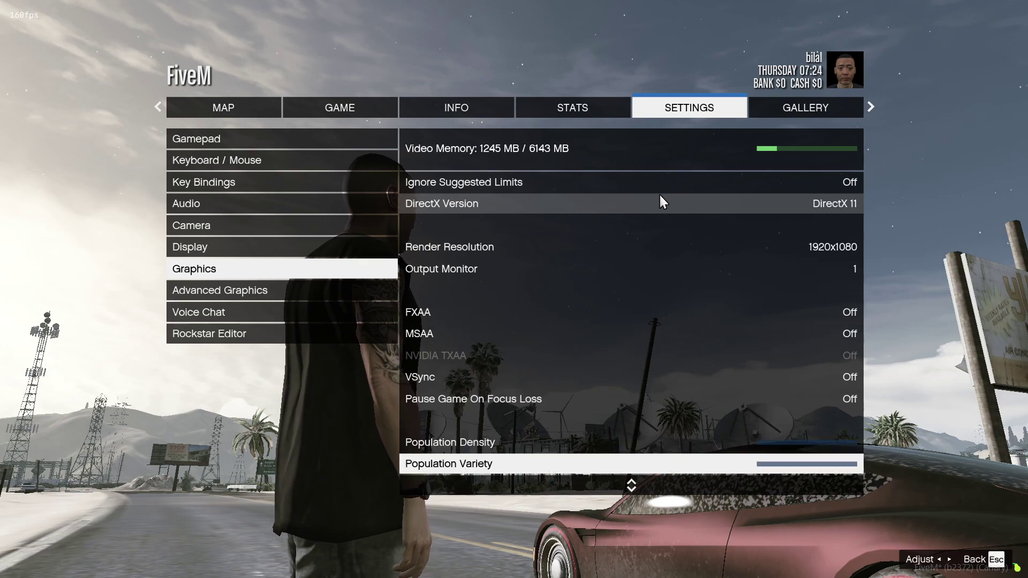
{"action": "key", "text": "Down"}
{"action": "key", "text": "Down"}
{"action": "key", "text": "Down"}
{"action": "key", "text": "Down"}
{"action": "key", "text": "Down"}
{"action": "key", "text": "Down"}
{"action": "key", "text": "Down"}
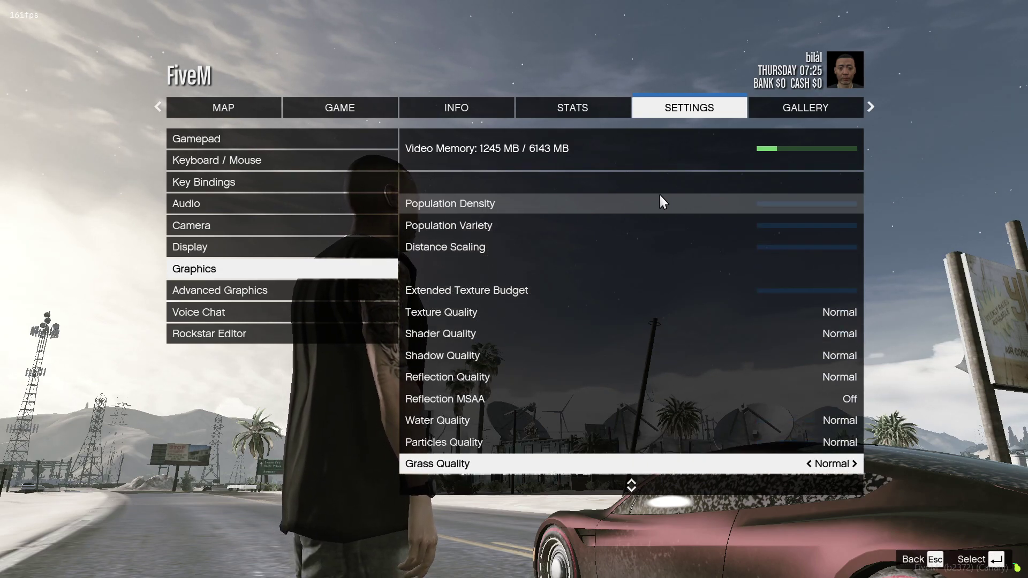
{"action": "key", "text": "Down"}
{"action": "key", "text": "Down"}
{"action": "key", "text": "Down"}
{"action": "key", "text": "Down"}
{"action": "key", "text": "Down"}
{"action": "key", "text": "Down"}
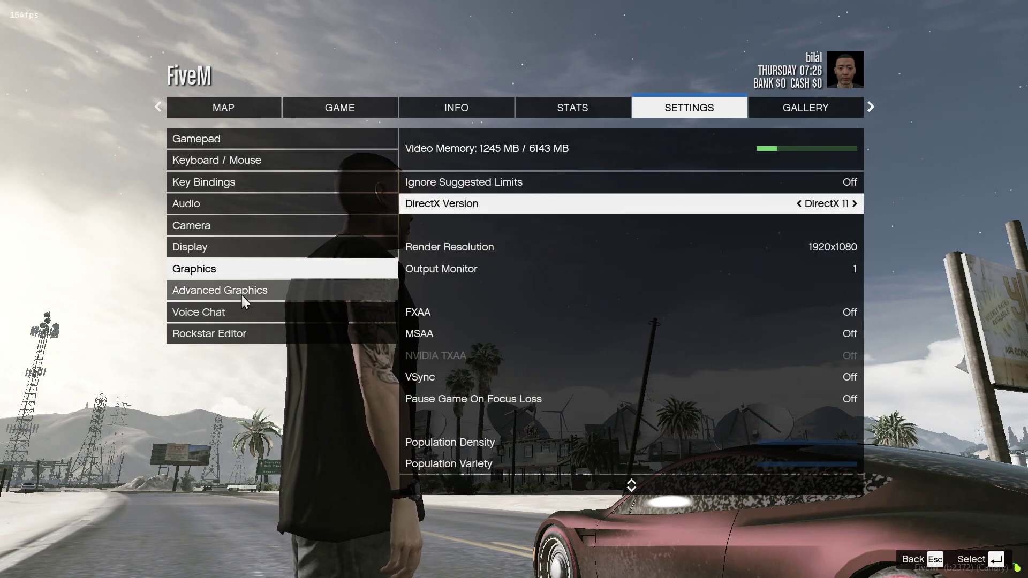
{"action": "left_click", "coordinate": [300, 296]}
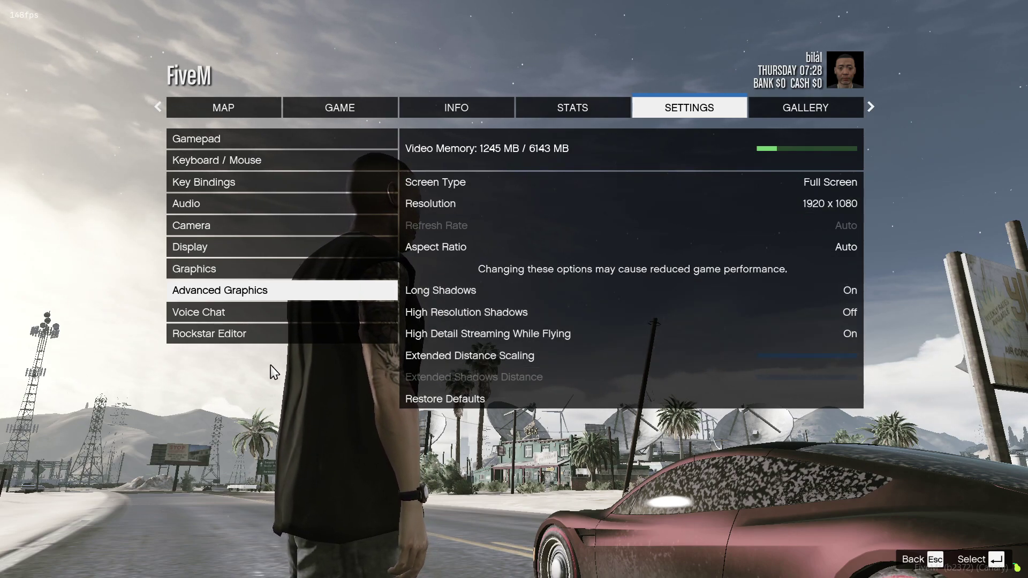
{"action": "key", "text": "Escape"}
{"action": "key", "text": "Escape"}
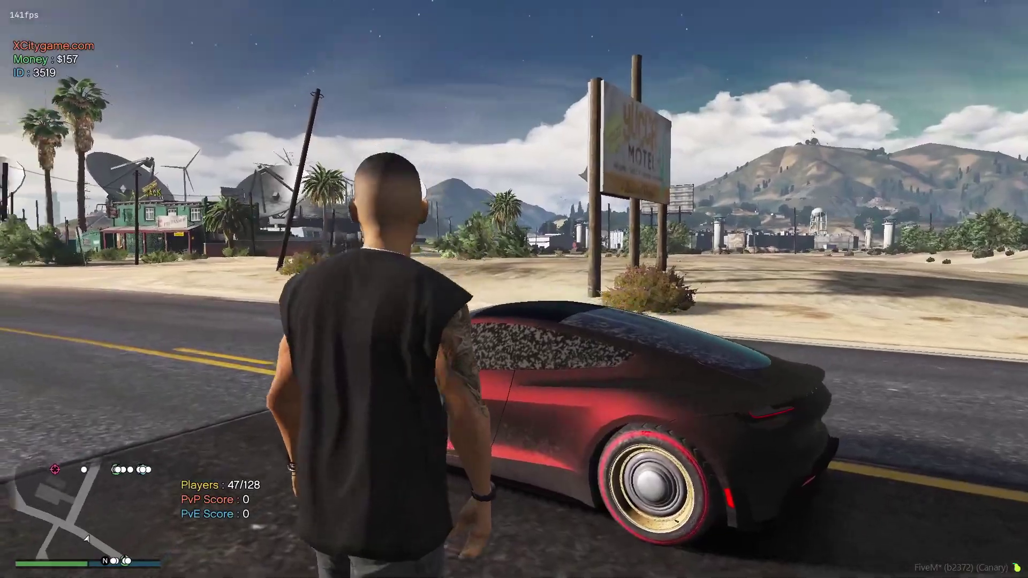
- Get into the red car and drive it down the curving highway
{"action": "key", "text": "f"}
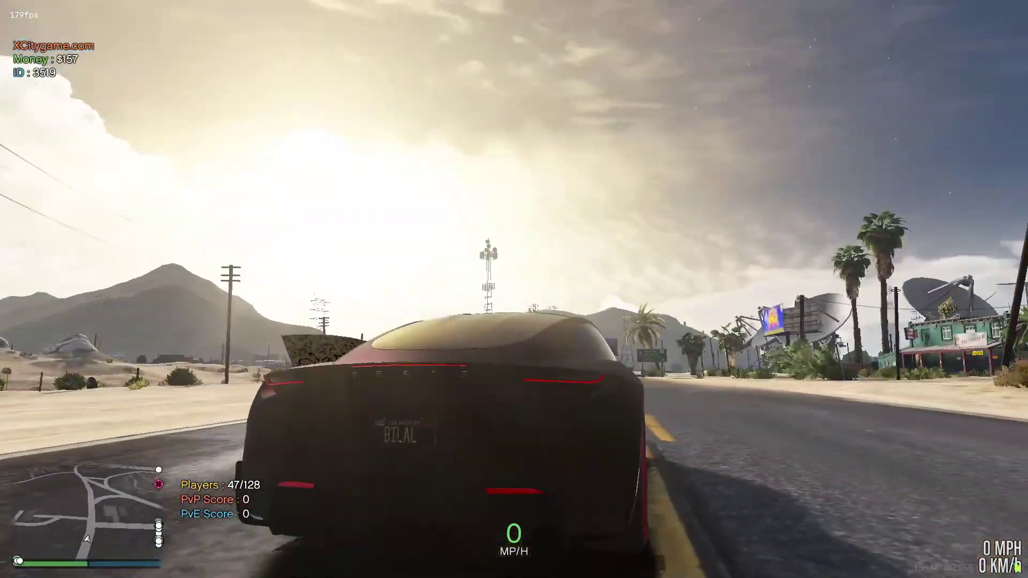
{"action": "key", "text": "w"}
{"action": "key", "text": "d"}
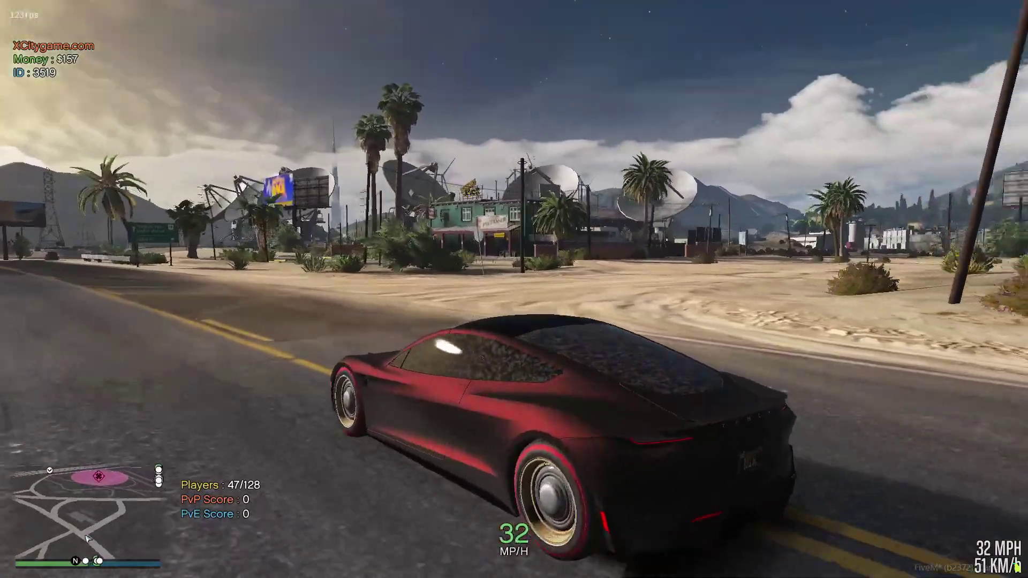
{"action": "key", "text": "a"}
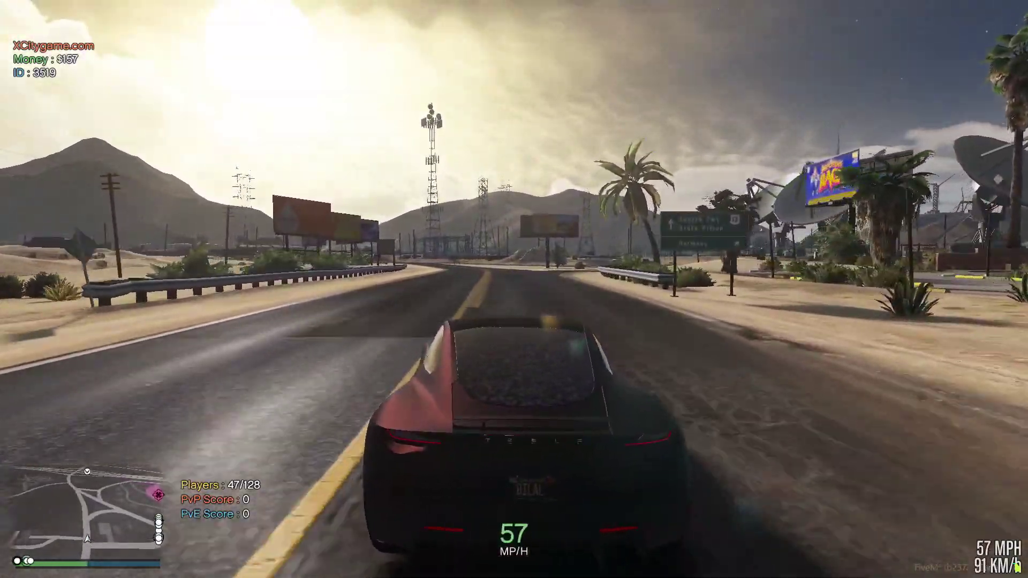
{"action": "key", "text": "a"}
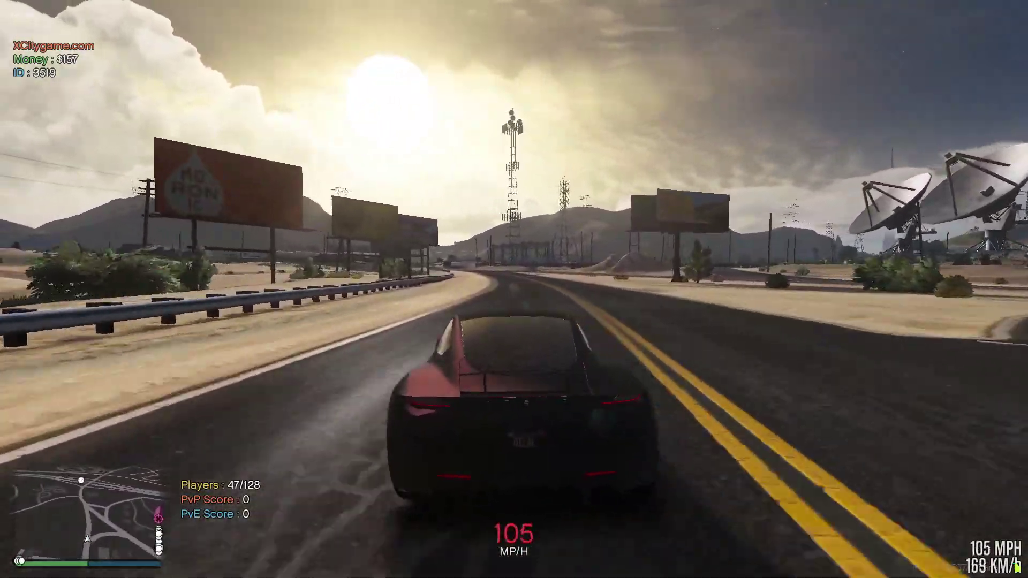
{"action": "key", "text": "w"}
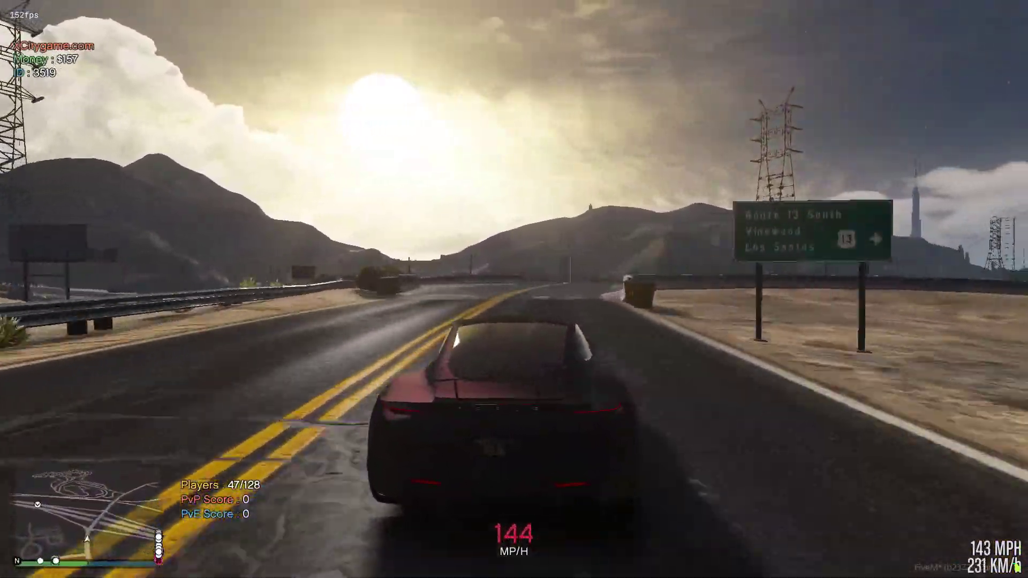
{"action": "key", "text": "d"}
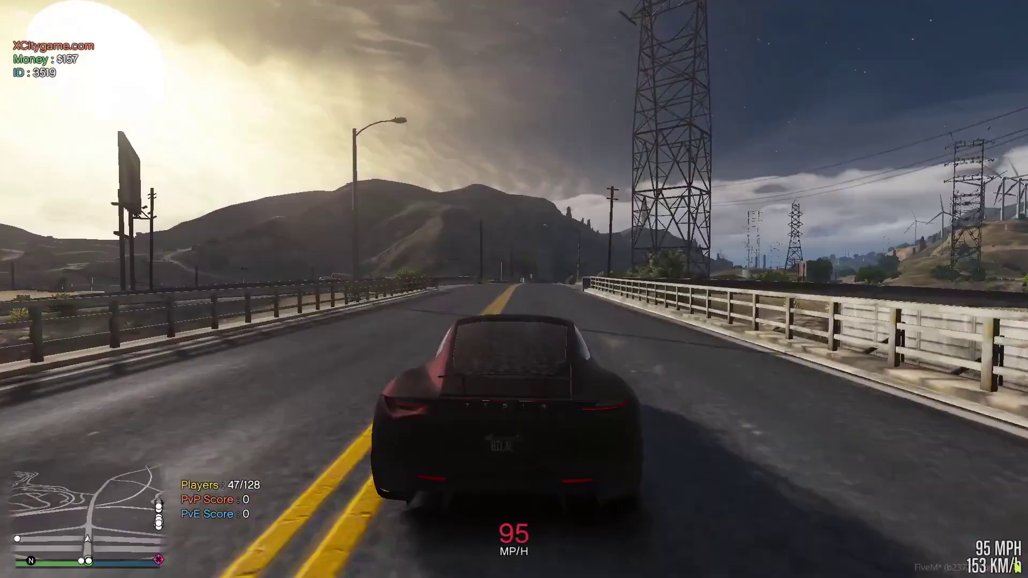
{"action": "key", "text": "d"}
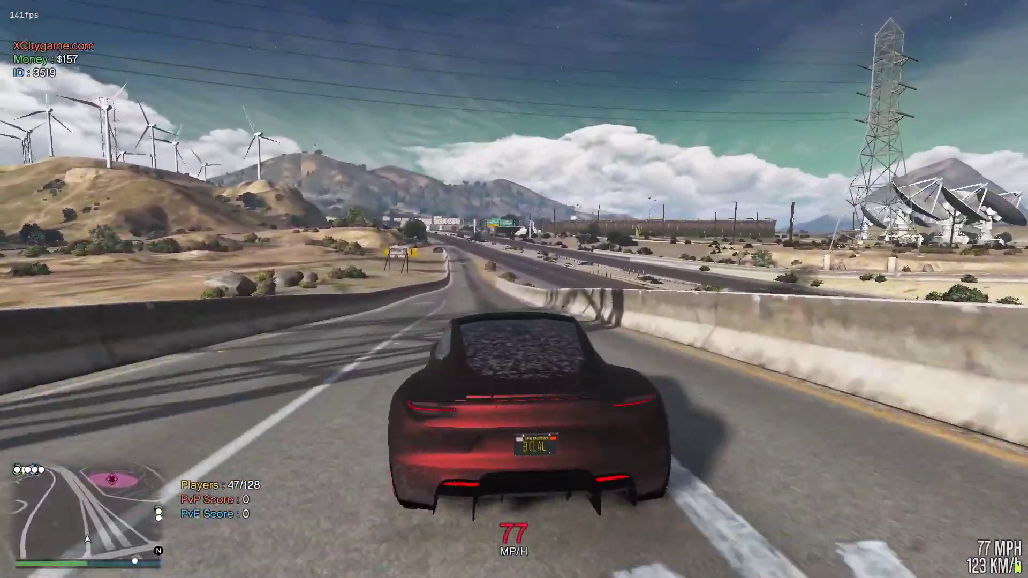
{"action": "key", "text": "w"}
{"action": "key", "text": "w"}
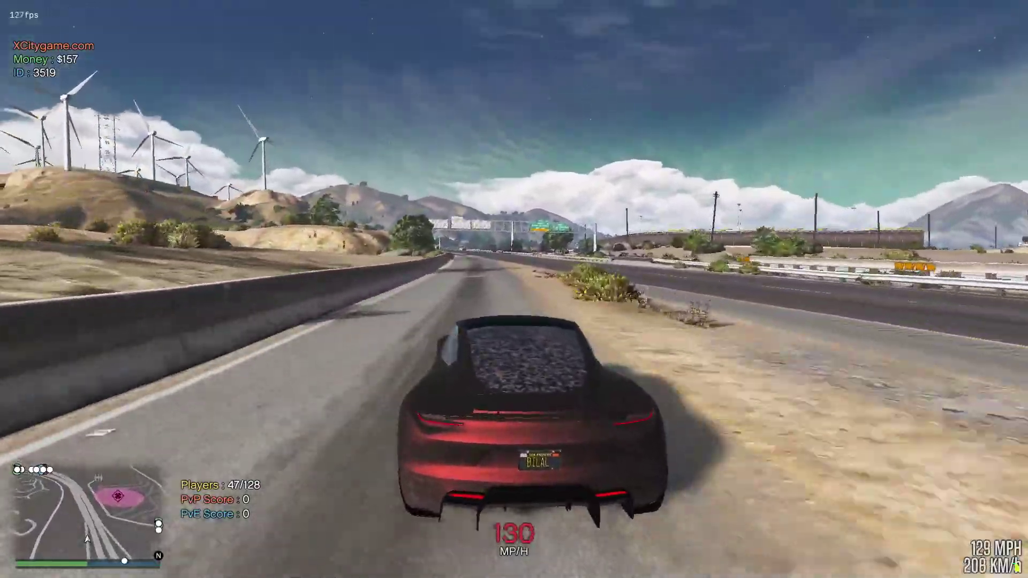
{"action": "key", "text": "w"}
{"action": "key", "text": "a"}
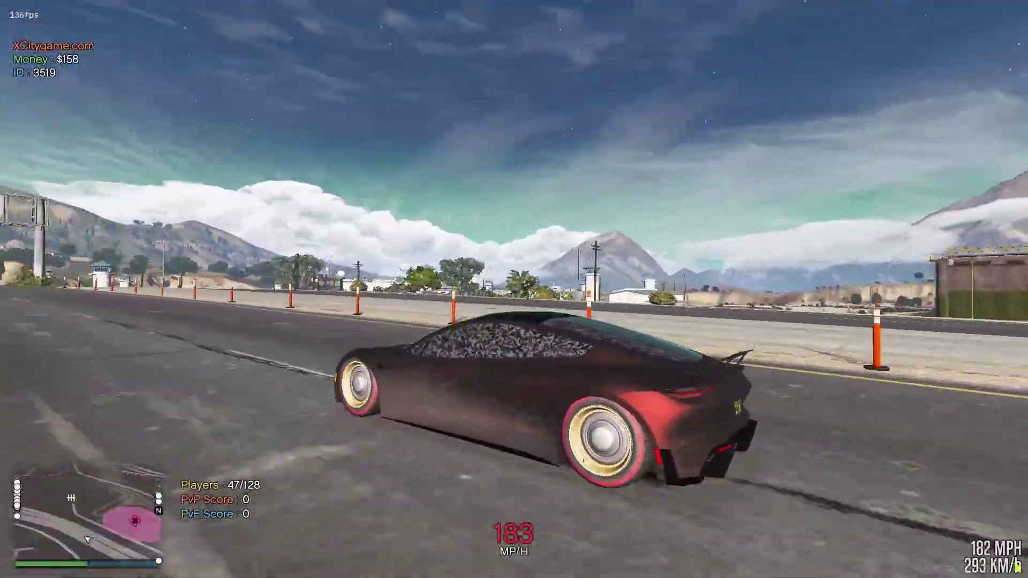
- Drive over the bridge toward the city, stop beneath the overpass and exit the car
{"action": "key", "text": "w"}
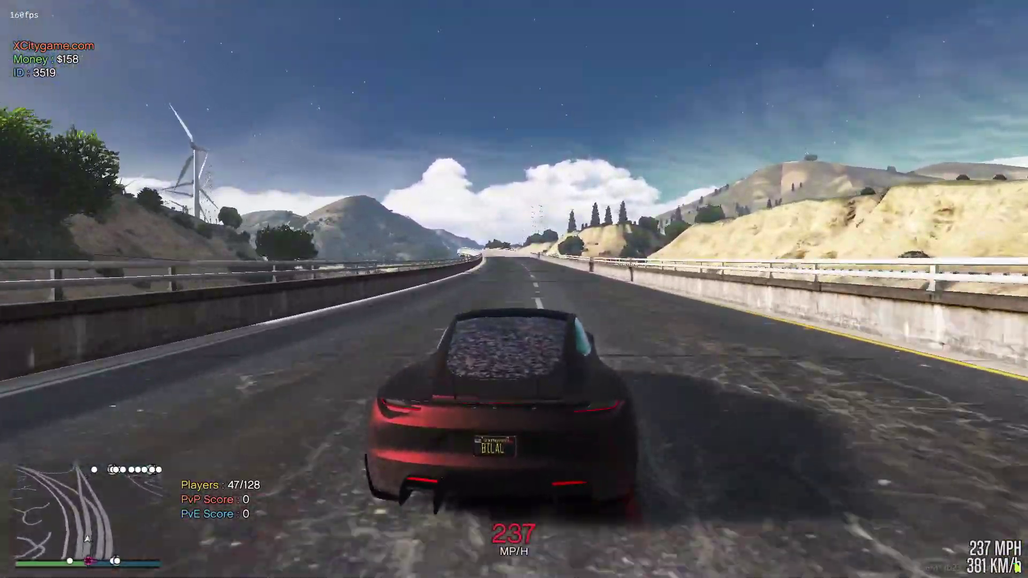
{"action": "key", "text": "w"}
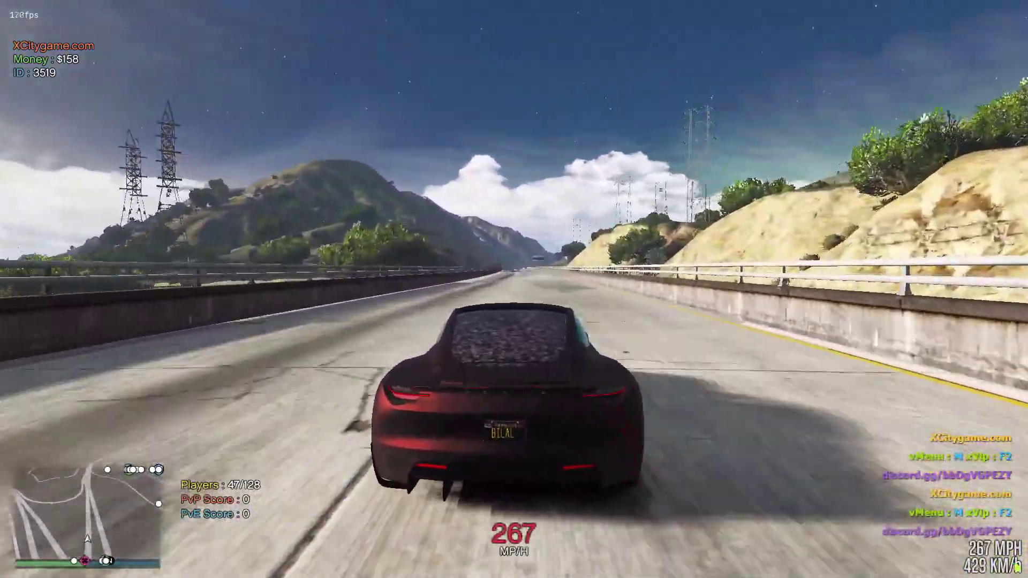
{"action": "key", "text": "w"}
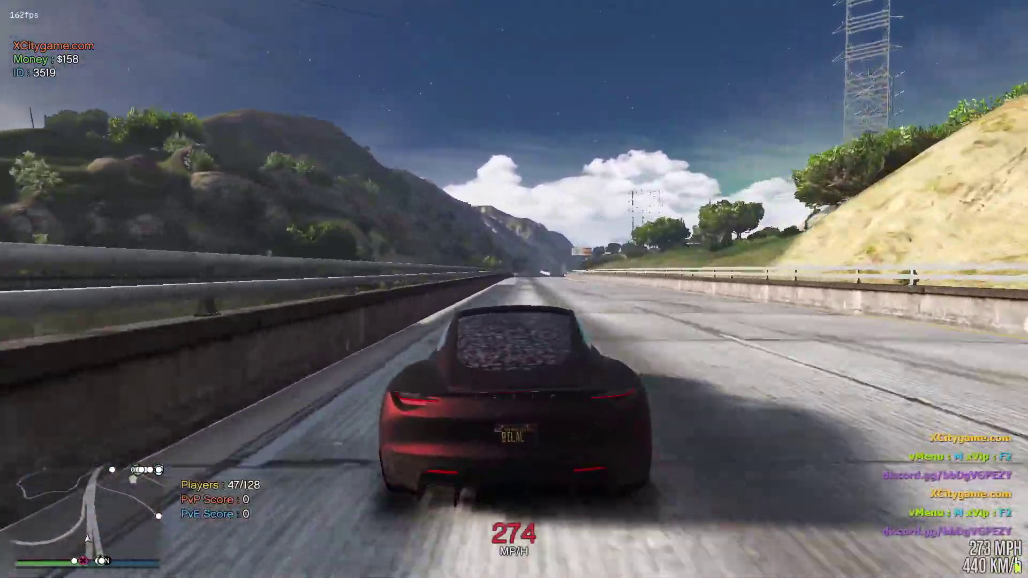
{"action": "key", "text": "w"}
{"action": "key", "text": "a"}
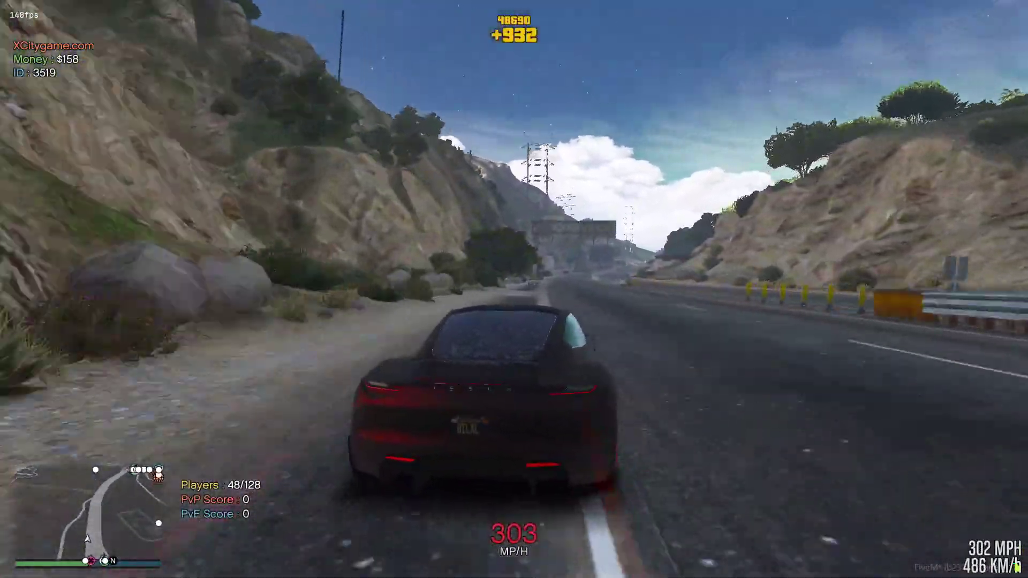
{"action": "key", "text": "d"}
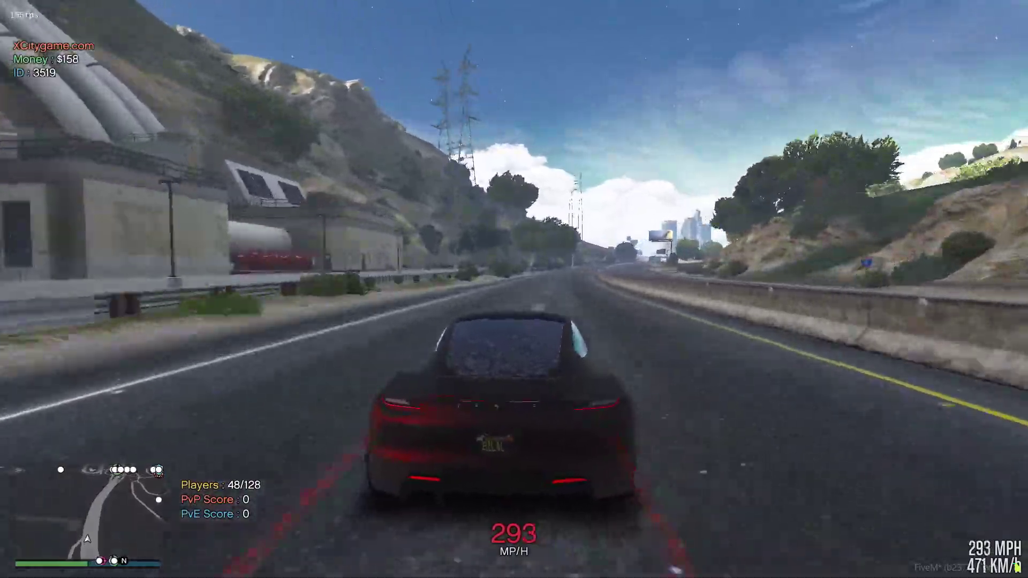
{"action": "key", "text": "w"}
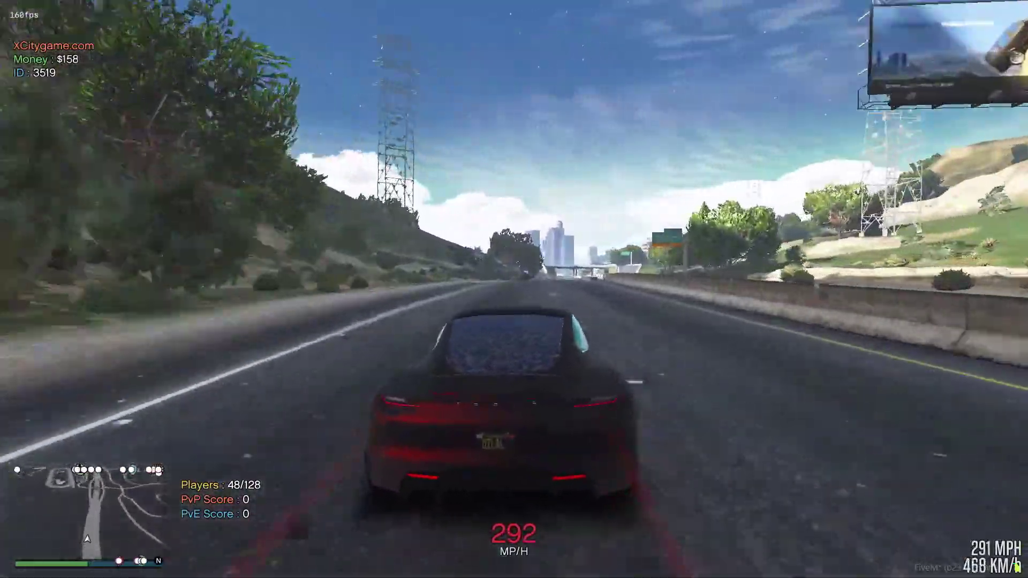
{"action": "key", "text": "d"}
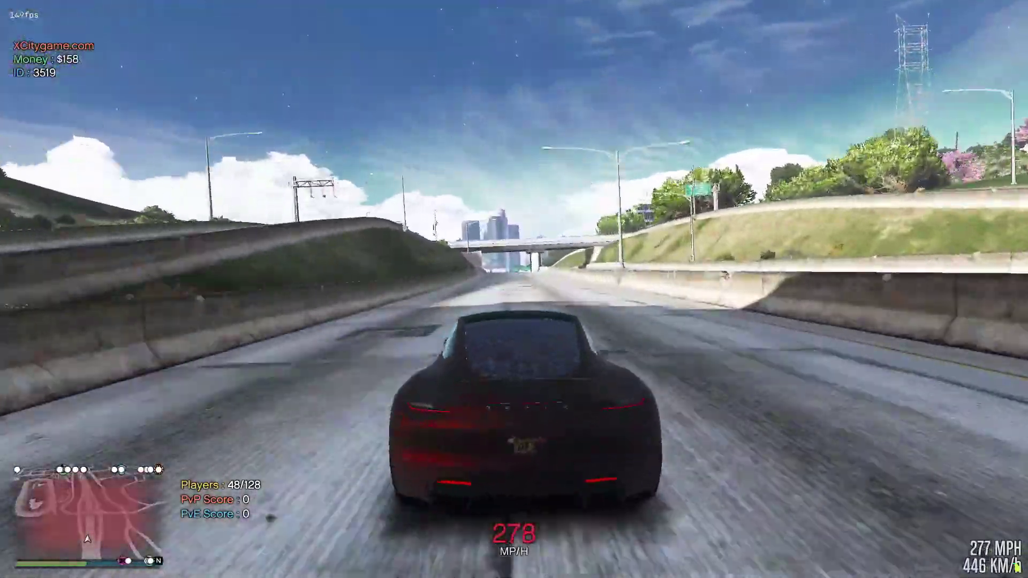
{"action": "key", "text": "s"}
{"action": "key", "text": "w"}
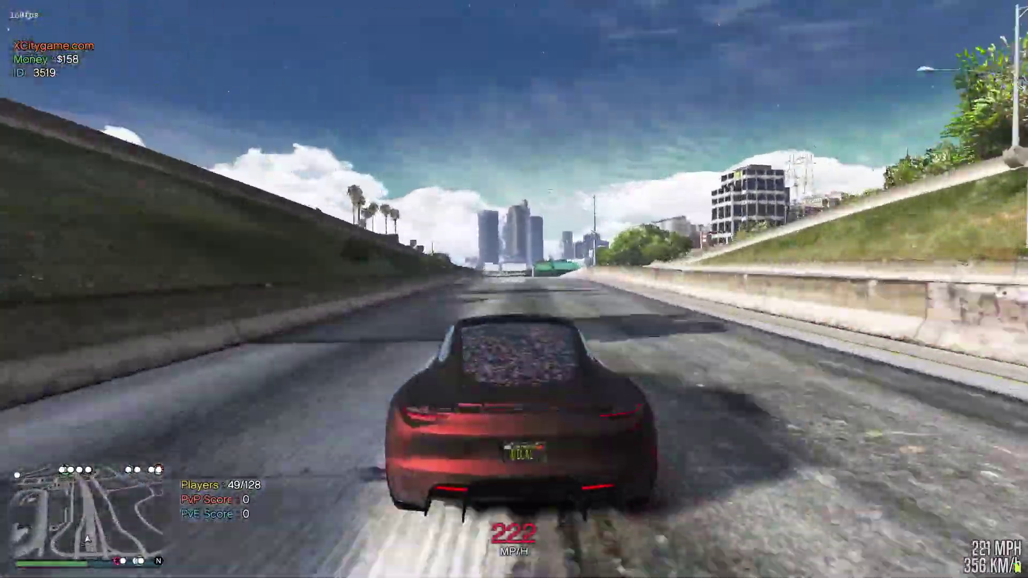
{"action": "key", "text": "a"}
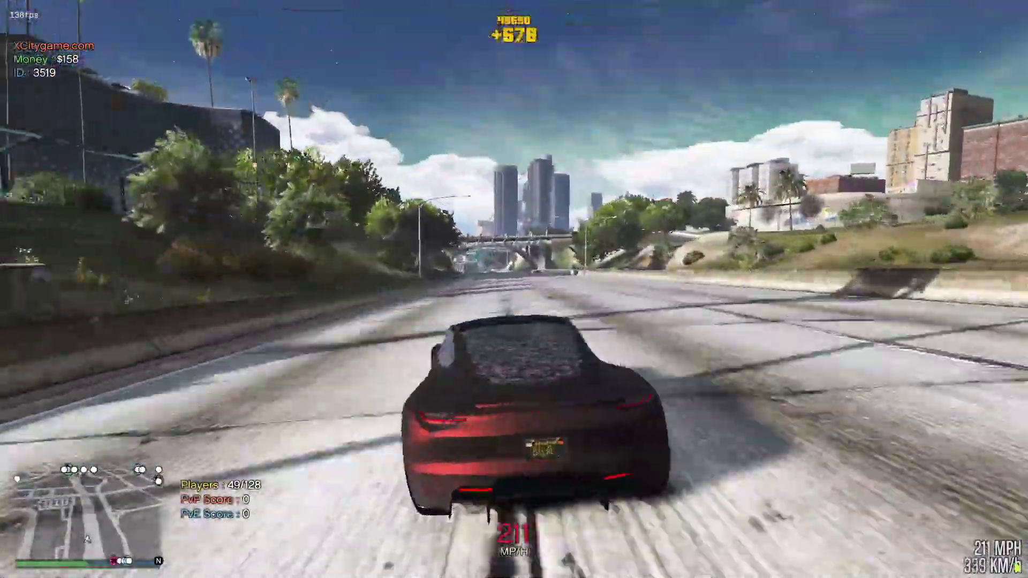
{"action": "key", "text": "w"}
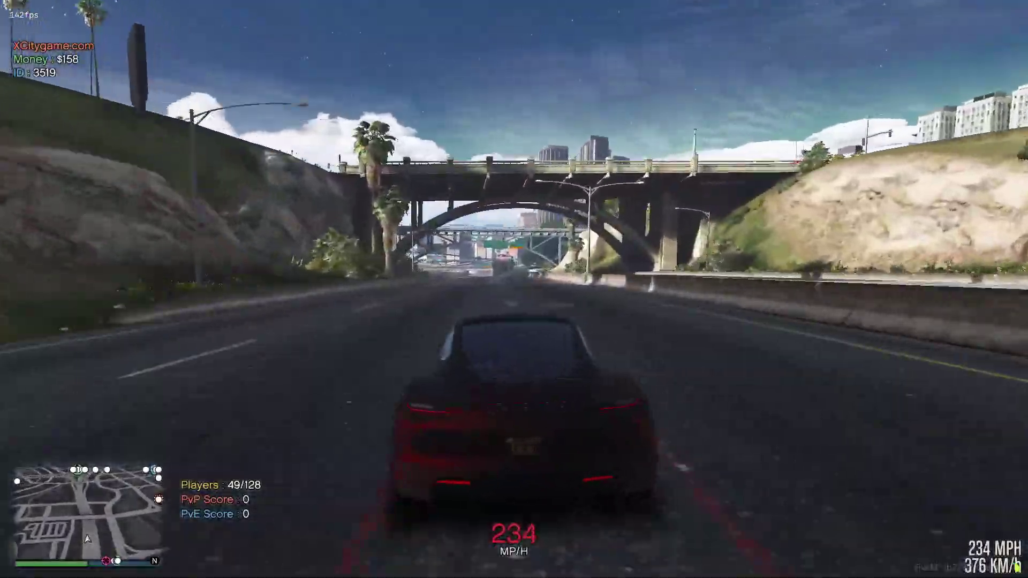
{"action": "key", "text": "f"}
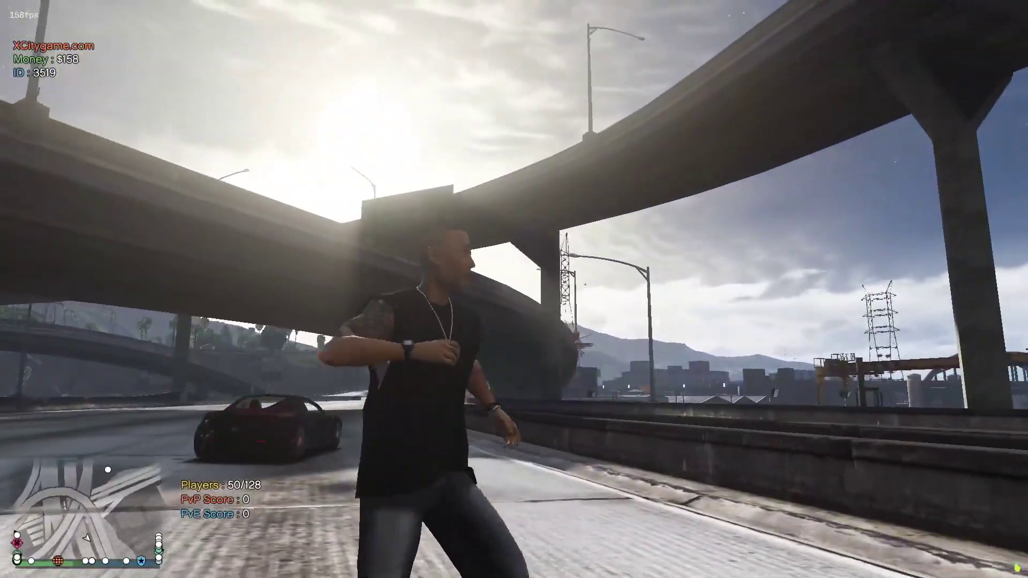
{"action": "key", "text": "w"}
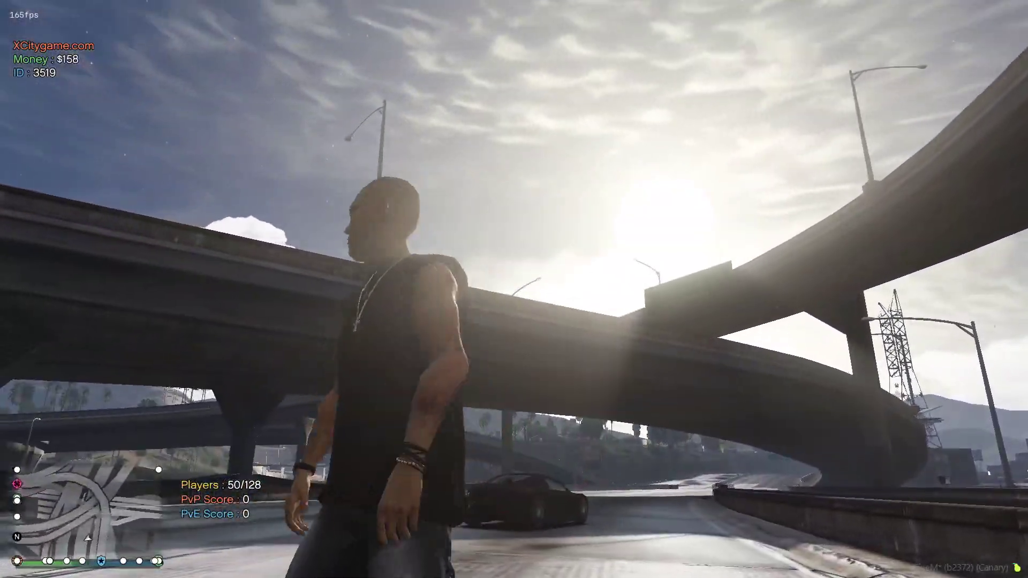
{"action": "key", "text": "w"}
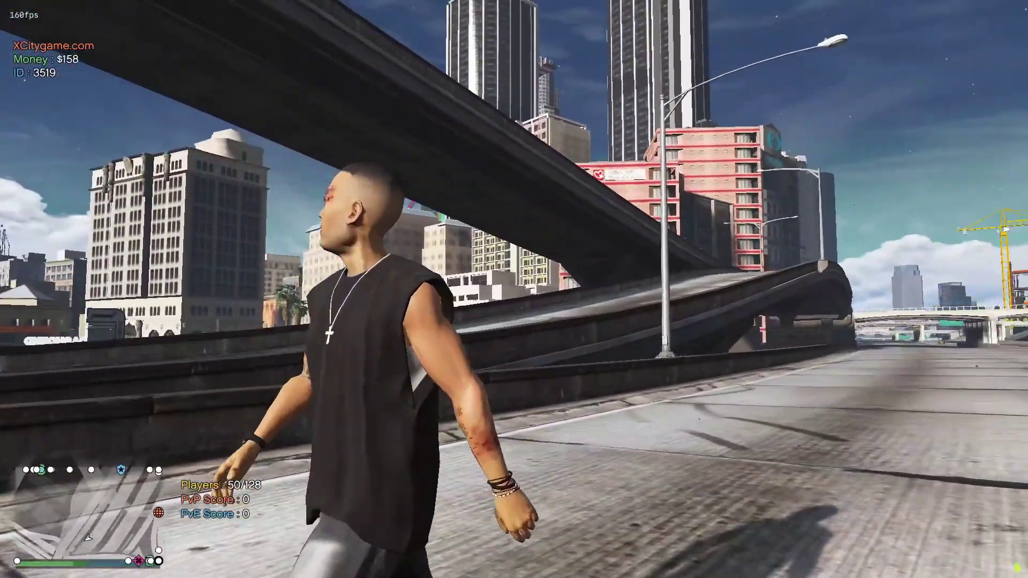